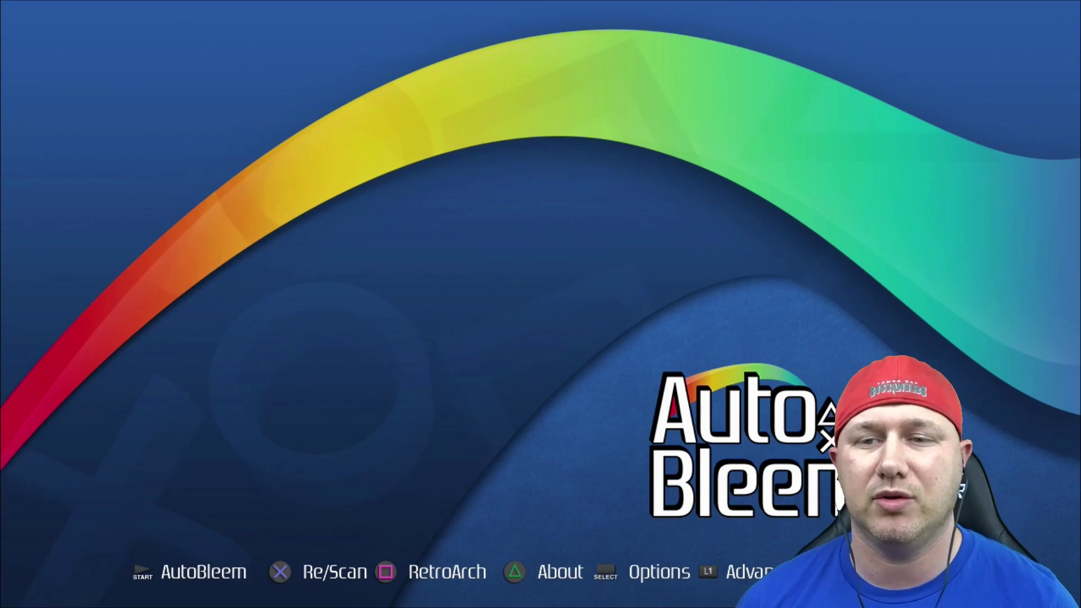
- Open the launcher options and go through the settings list
key("Tab")
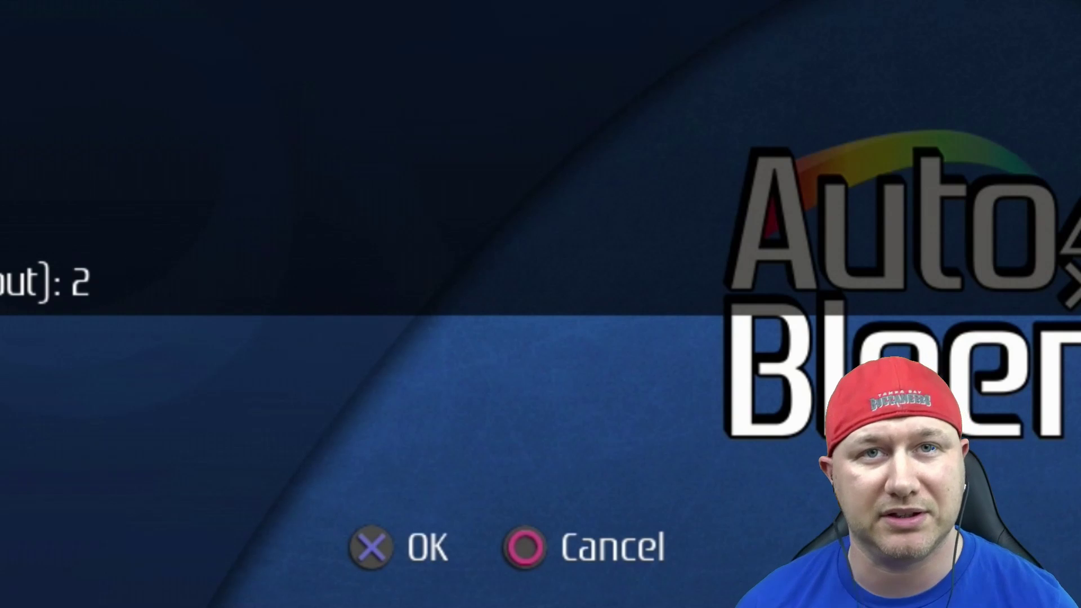
key("Down")
key("Down")
key("Down")
key("Down")
key("Down")
key("Right")
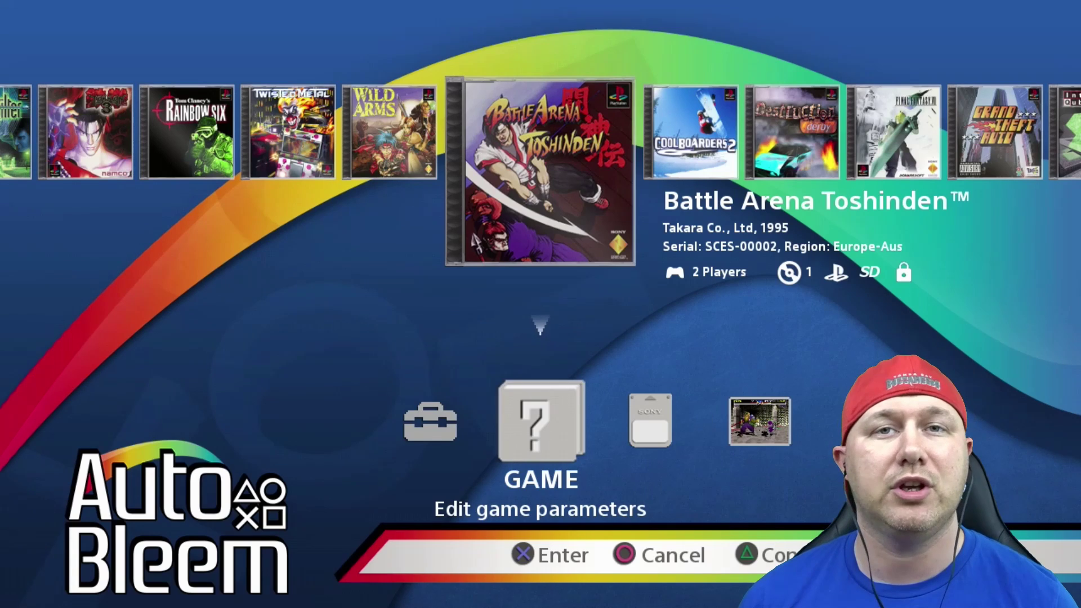
- Launch a PlayStation game through RetroArch and exit back to the game carousel
key("Return")
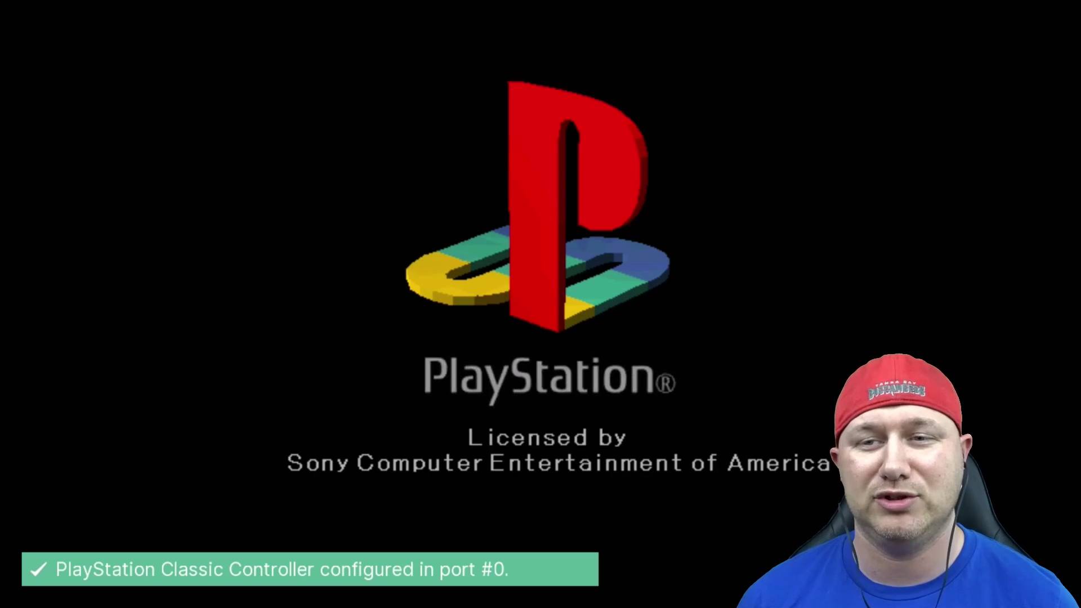
key("F1")
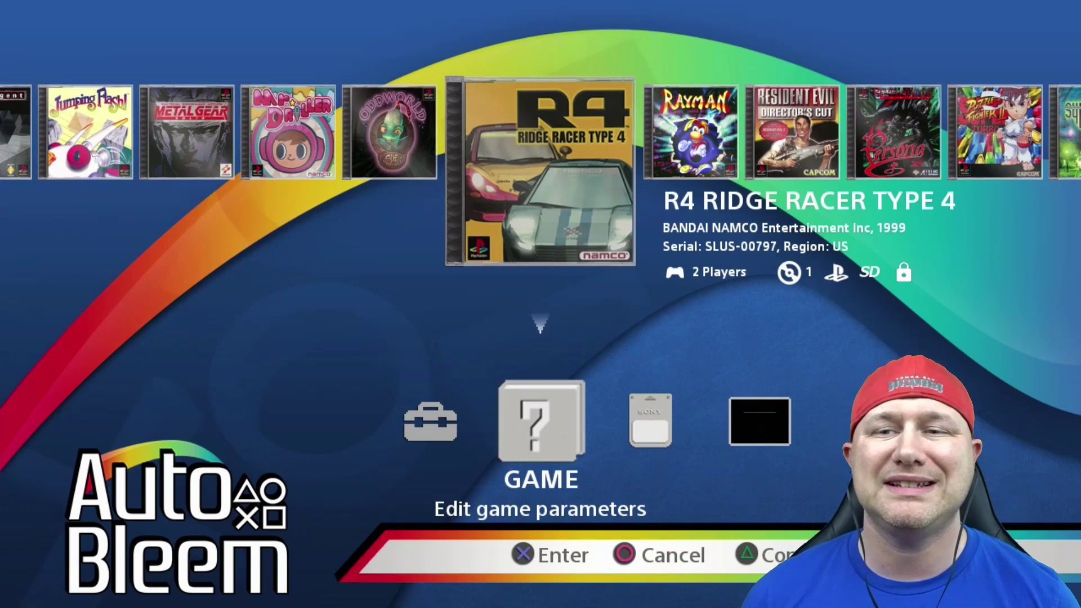
- Open the game parameters of R4 Ridge Racer Type 4 and review the High res, SpeedHack and Scanlines options
key("Return")
key("Down")
key("Down")
key("Down")
key("Down")
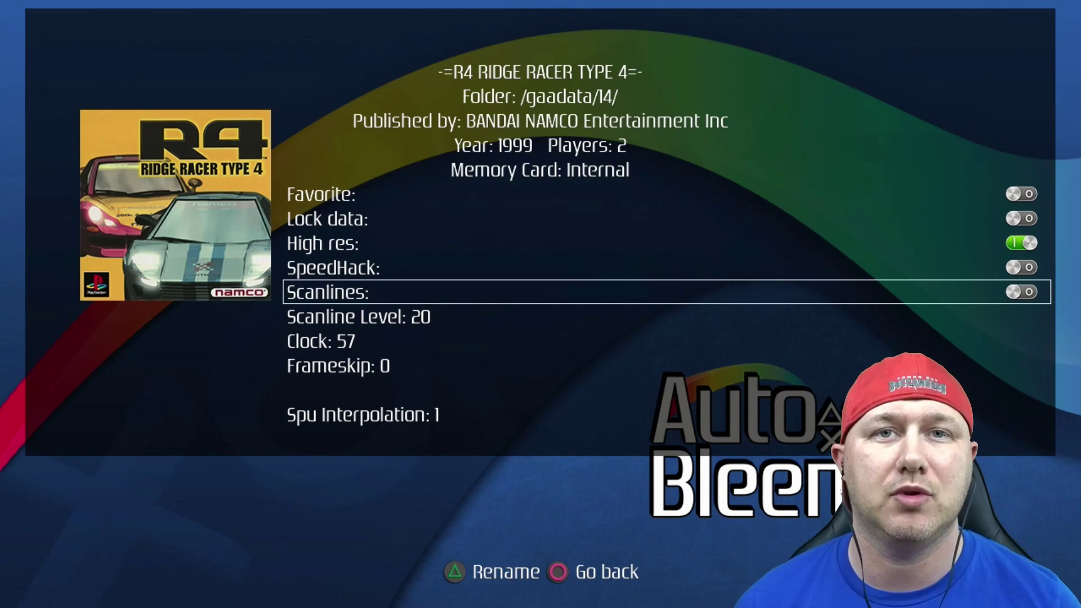
key("Up")
key("Up")
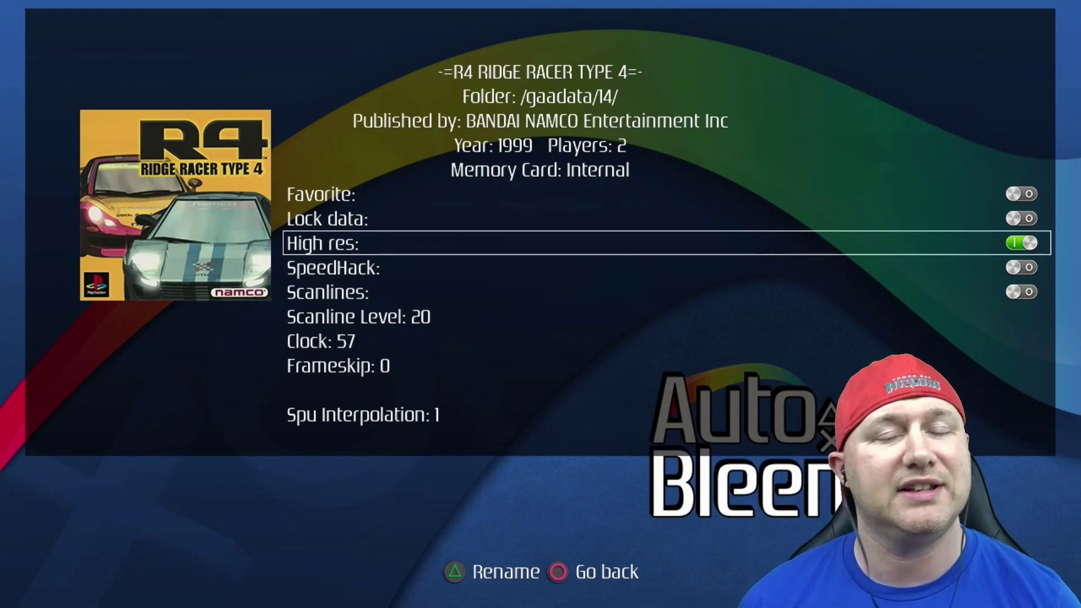
key("Down")
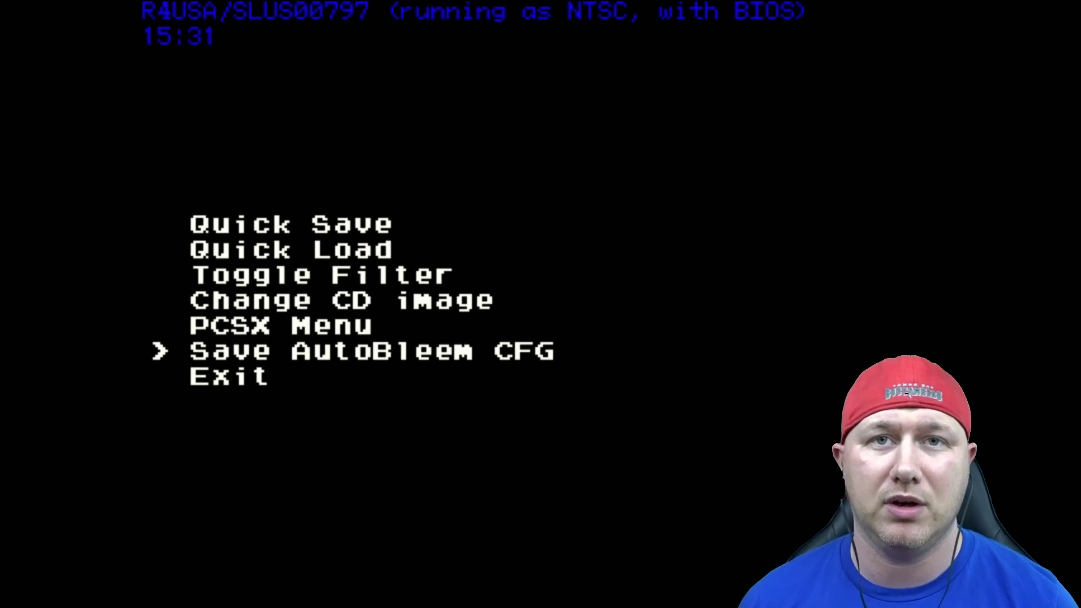
- Examine the entries of the in-game emulator menu for R4, from Quick Save to Save AutoBleem CFG
key("Up")
key("Up")
key("Up")
key("Up")
key("Down")
key("Down")
key("Down")
key("Down")
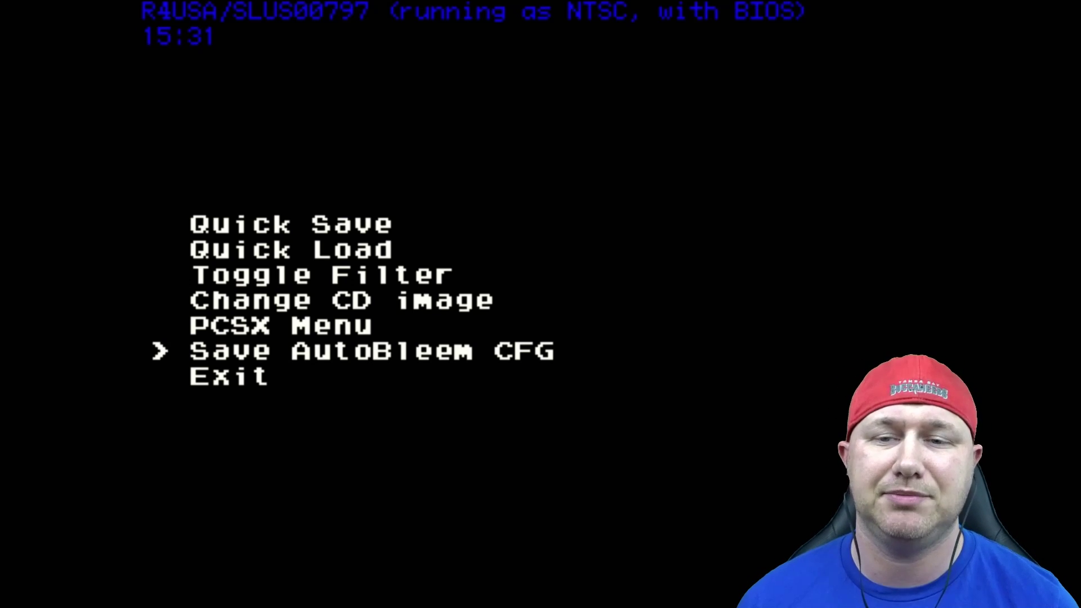
key("Up")
key("Up")
key("Up")
key("Up")
key("Up")
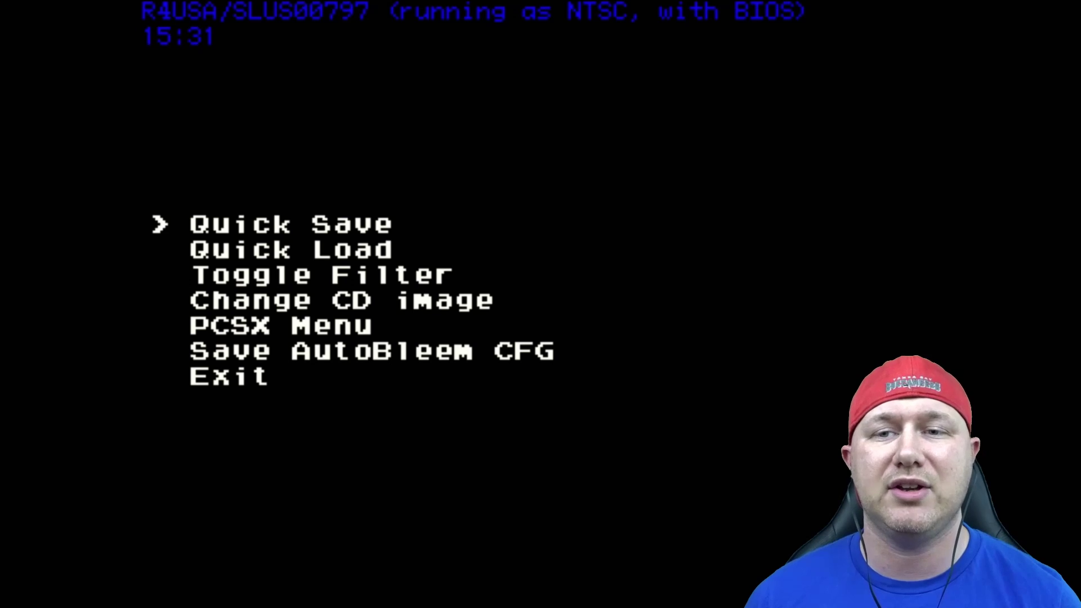
key("Down")
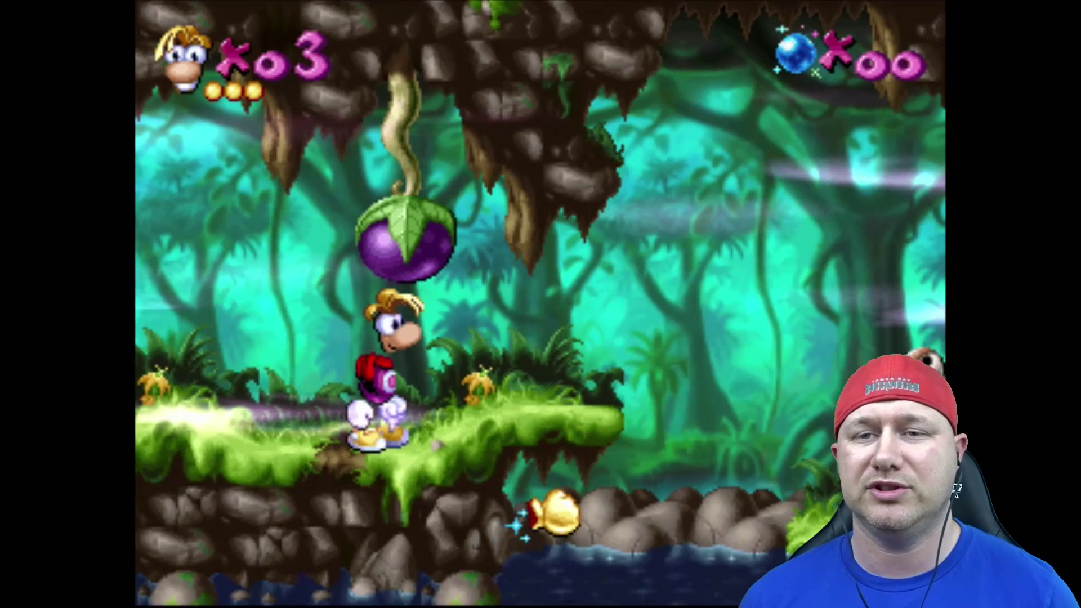
- Quick save the running Rayman game, play on, and restore that point with Quick Load
key("Escape")
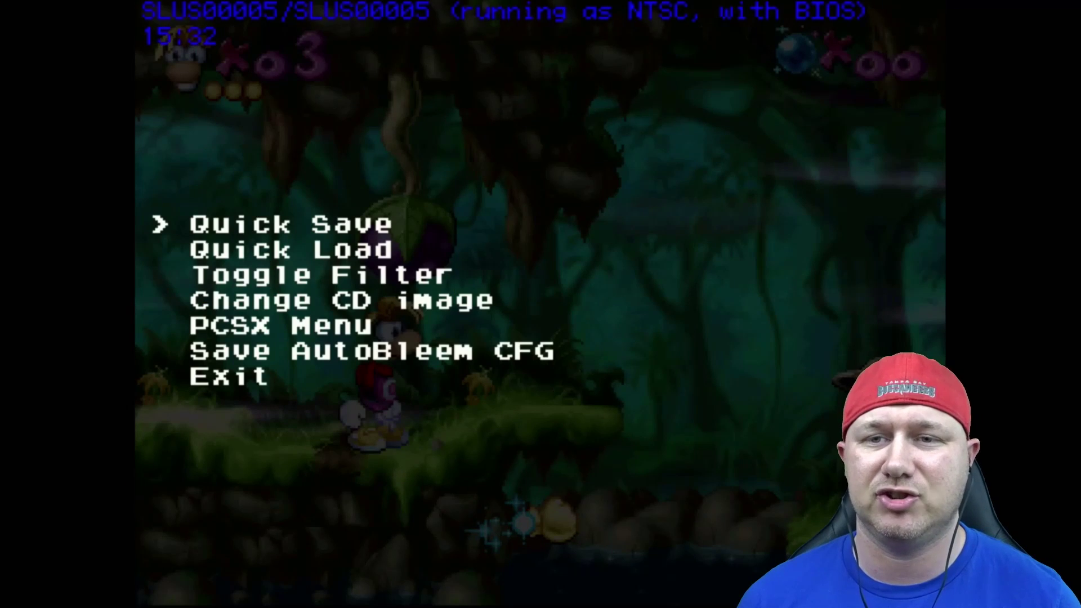
key("Return")
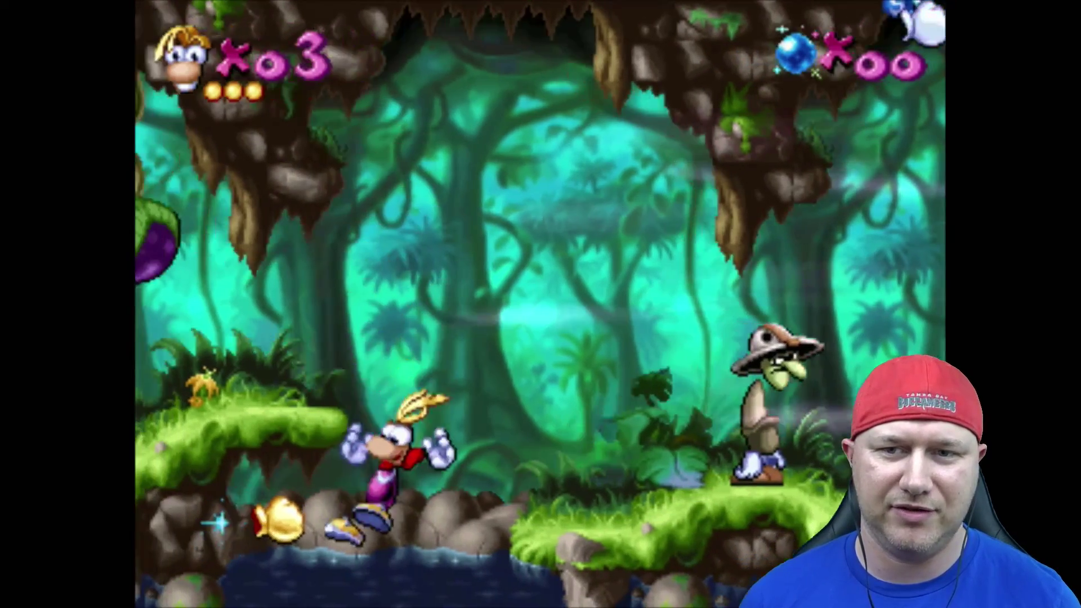
key("Escape")
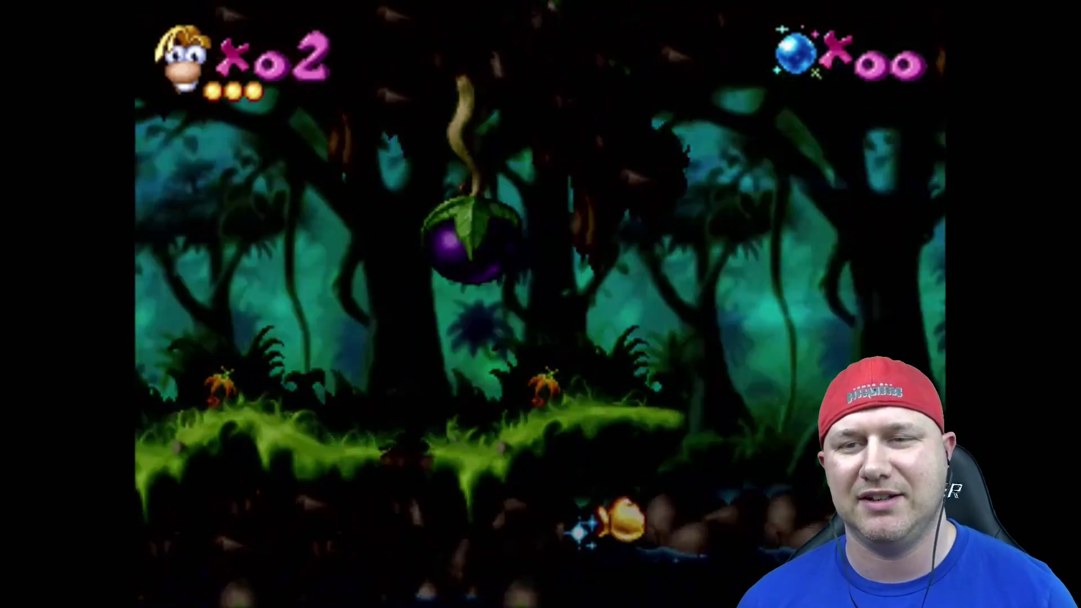
key("Down")
key("Return")
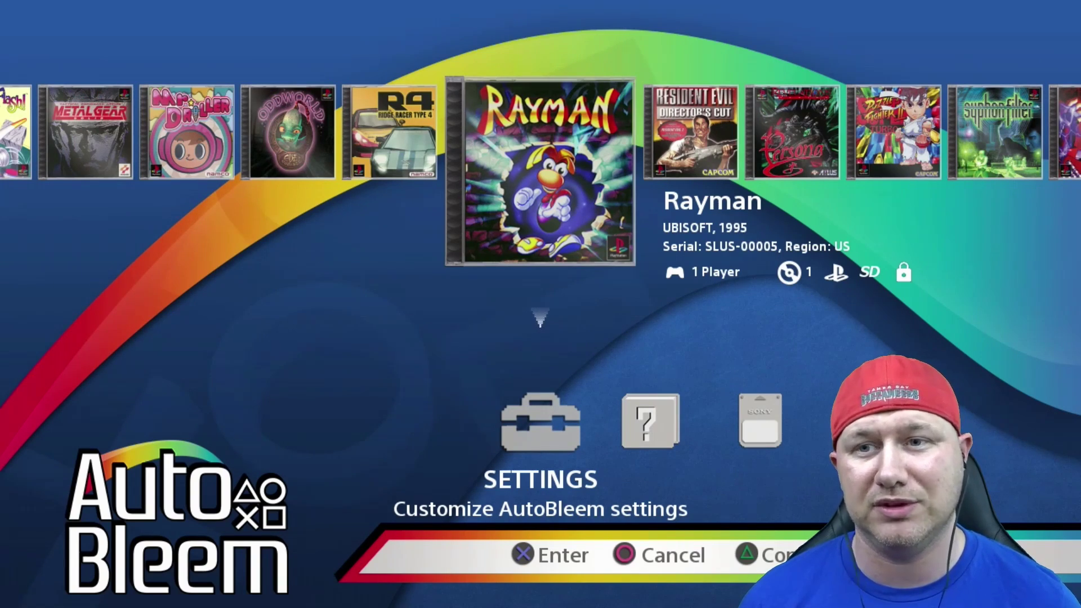
- Open the Memory Card Manager for Rayman and examine the save slots on both cards
key("Right")
key("Right")
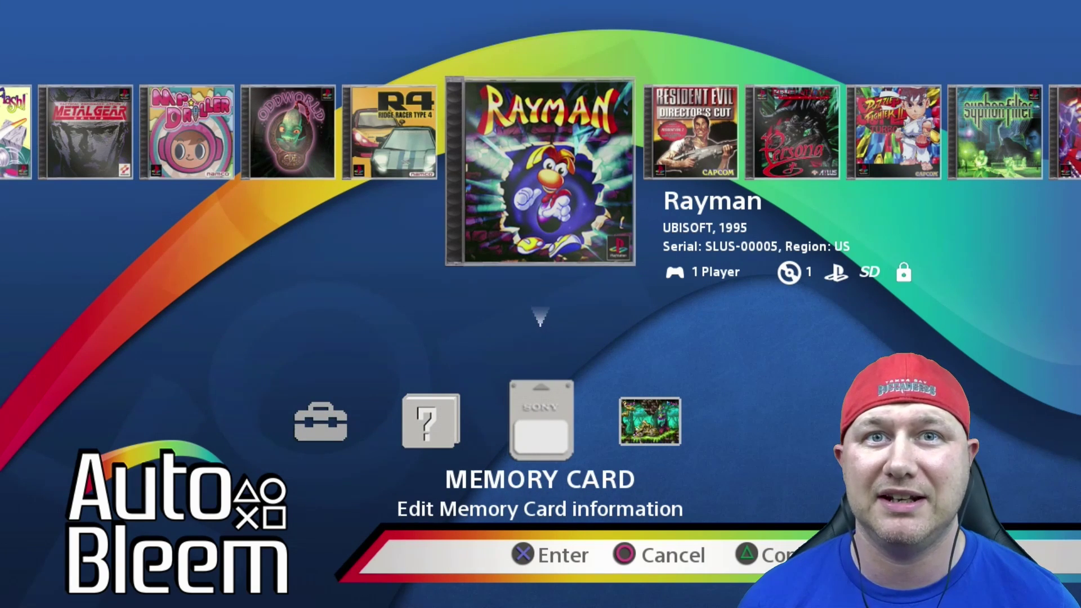
key("Return")
key("Right")
key("Right")
key("Right")
key("Right")
key("Right")
key("Up")
key("Left")
key("Down")
key("Left")
key("Up")
key("Left")
key("Down")
key("Right")
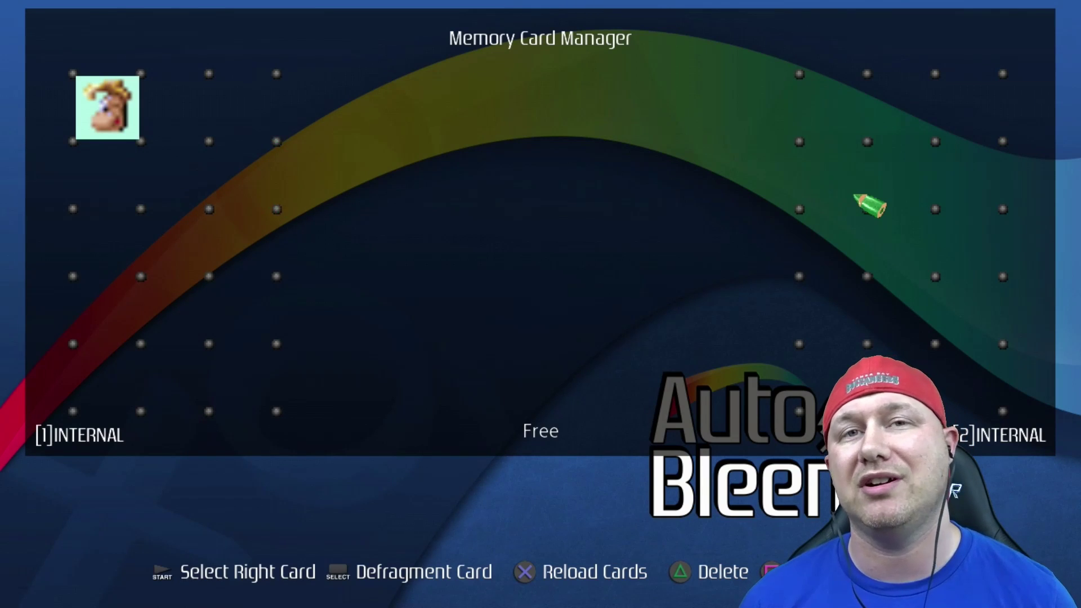
- Open the list of selectable memory cards and return to the Memory Card Manager
key("Up")
key("Down")
key("Down")
key("Up")
key("Left")
key("Return")
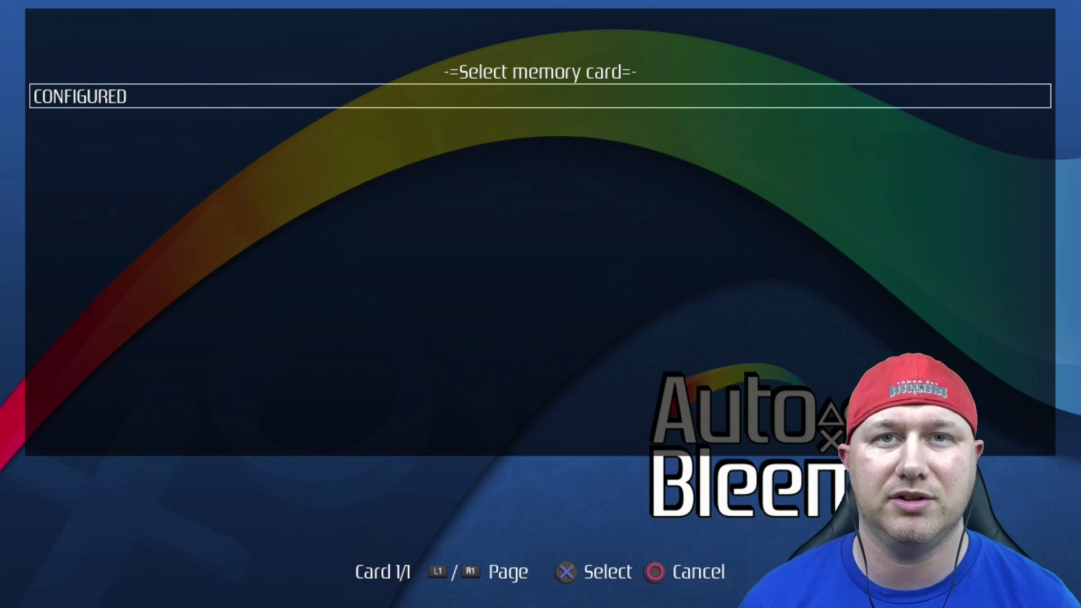
key("Return")
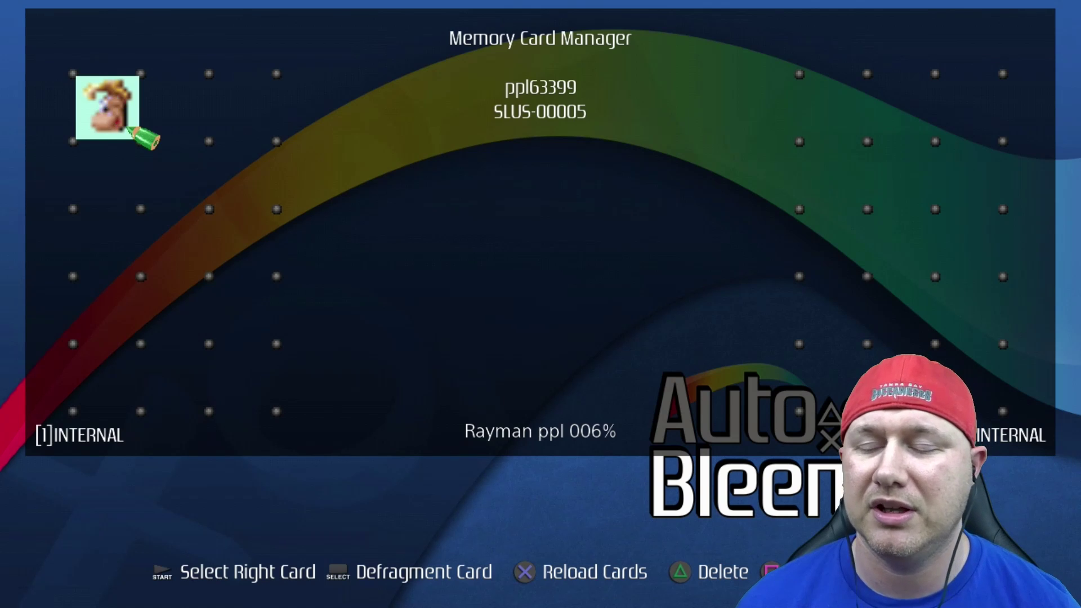
- Copy the Rayman save from the first memory card to the second card ten times
key("Return")
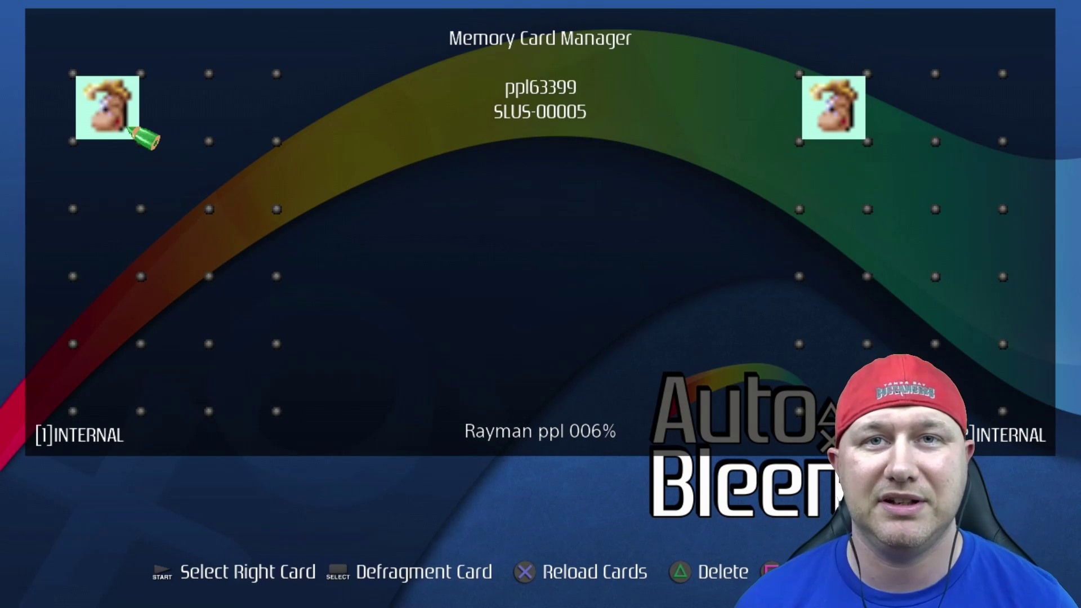
key("Return")
key("Return")
key("Return")
key("Return")
key("Return")
key("Return")
key("Return")
key("Return")
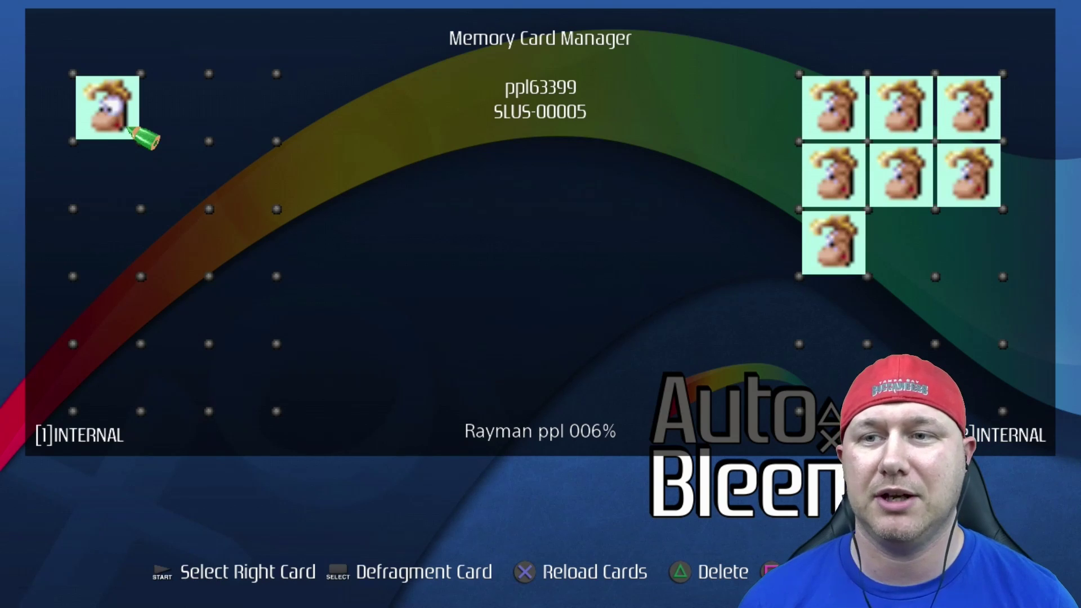
key("Return")
- Delete all the copied Rayman saves from the second memory card
key("Tab")
key("Left")
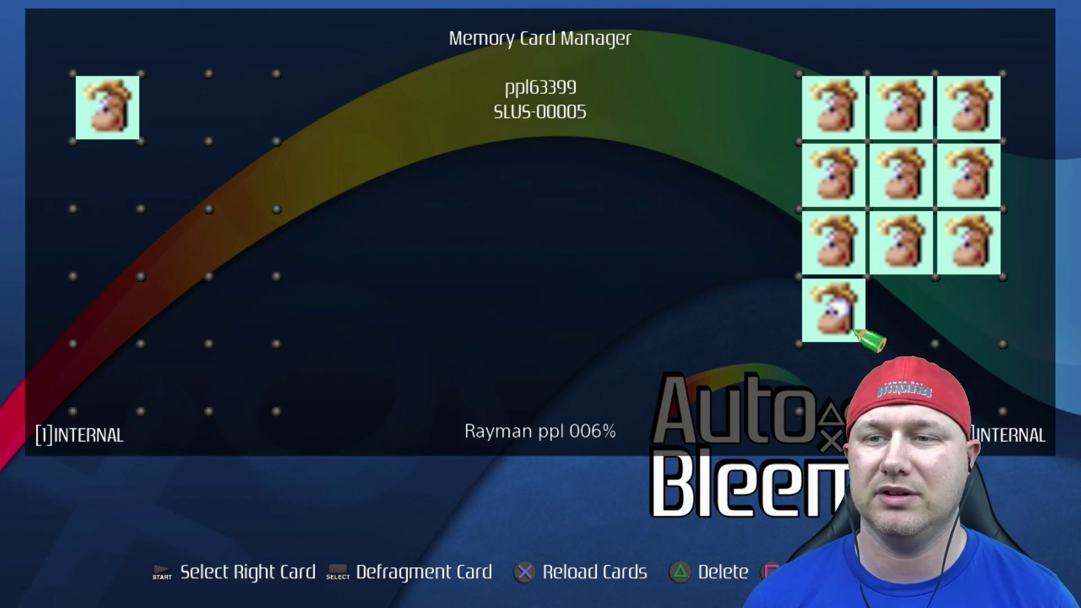
key("Delete")
key("Up")
key("Delete")
key("Right")
key("Delete")
key("Right")
key("Delete")
key("Up")
key("Delete")
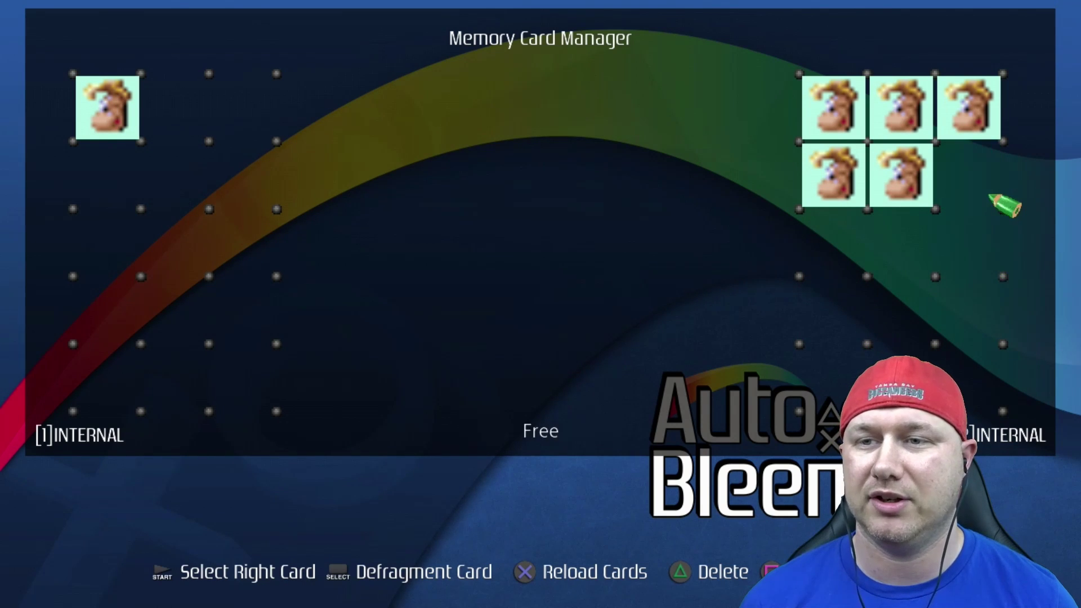
key("Left")
key("Delete")
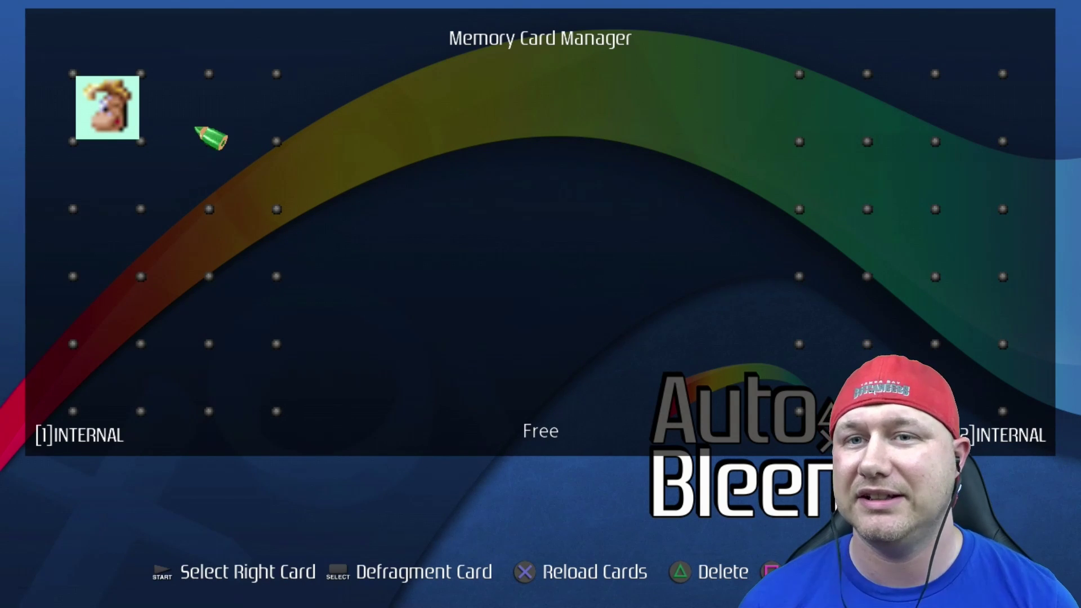
- Delete the Rayman save from the first memory card and leave the manager without saving the memory card data
key("Left")
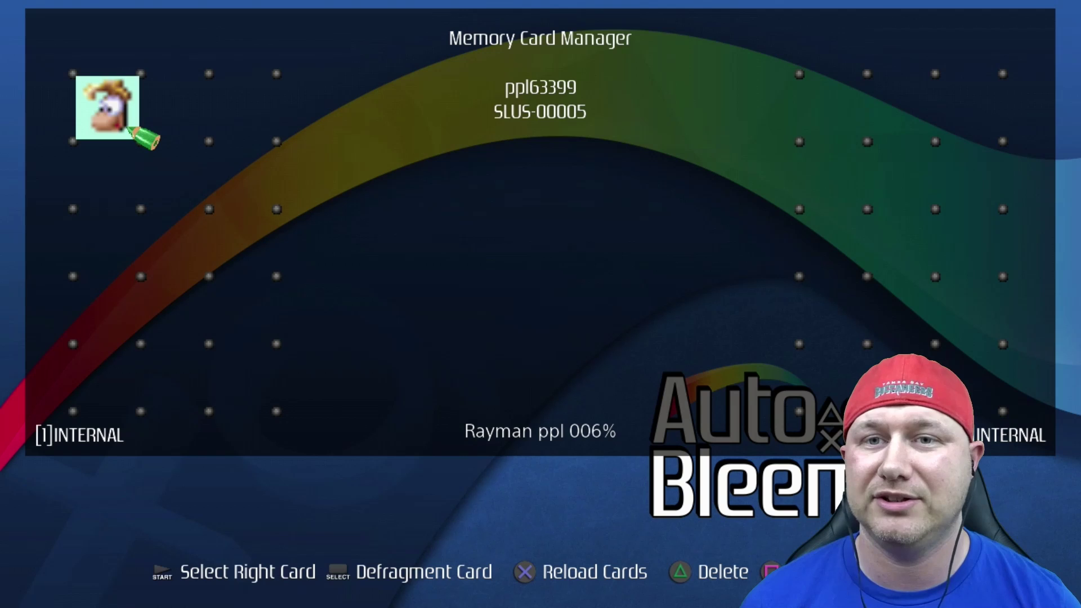
key("Delete")
key("Escape")
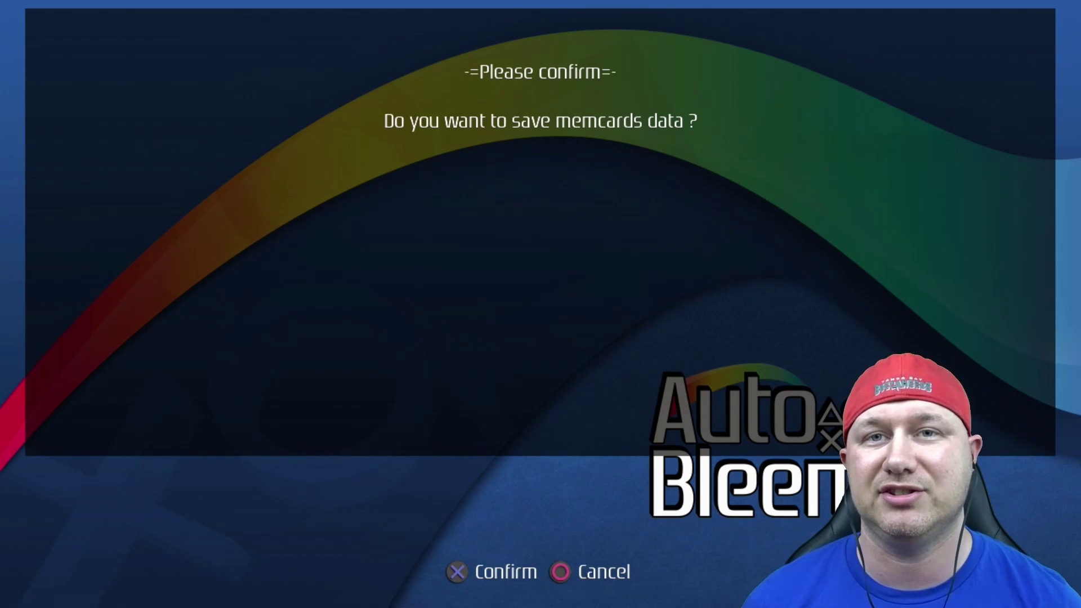
key("Escape")
key("Escape")
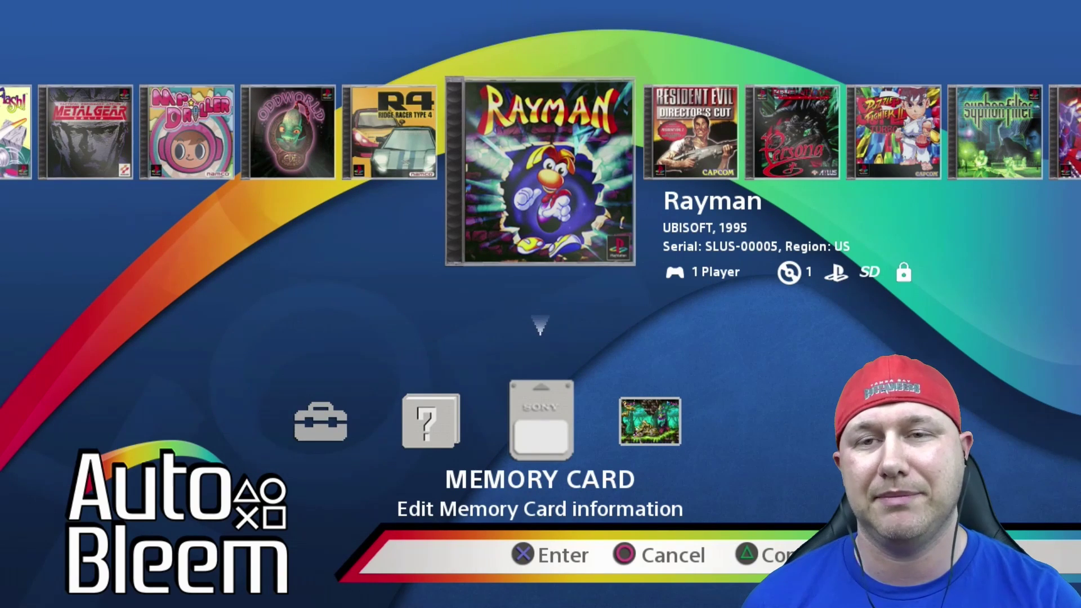
- Reopen Rayman's Memory Card Manager to check the saves on the first card, and return to the carousel
key("Return")
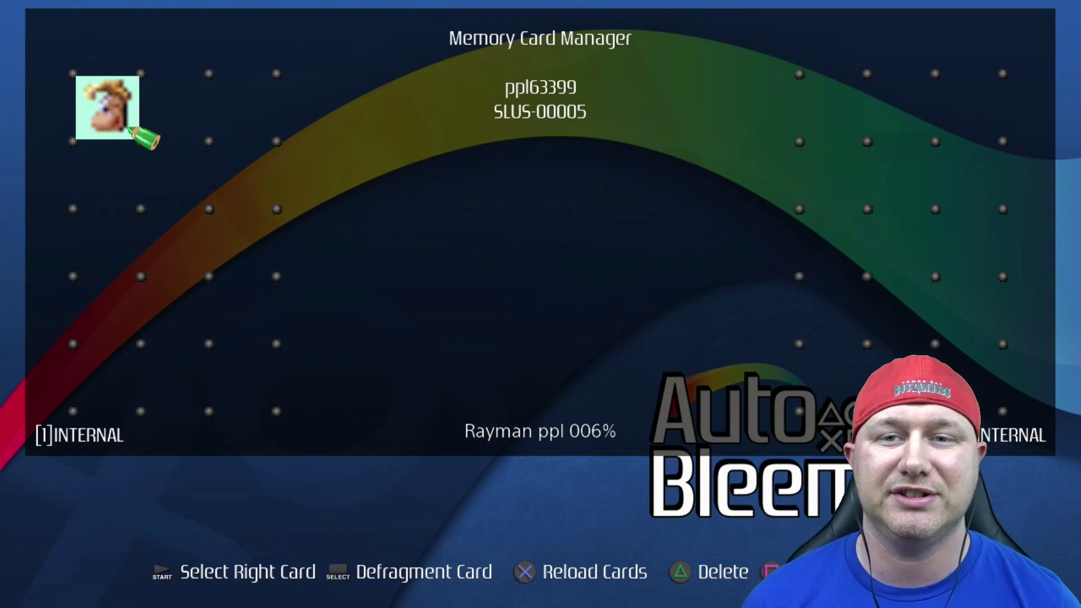
key("Escape")
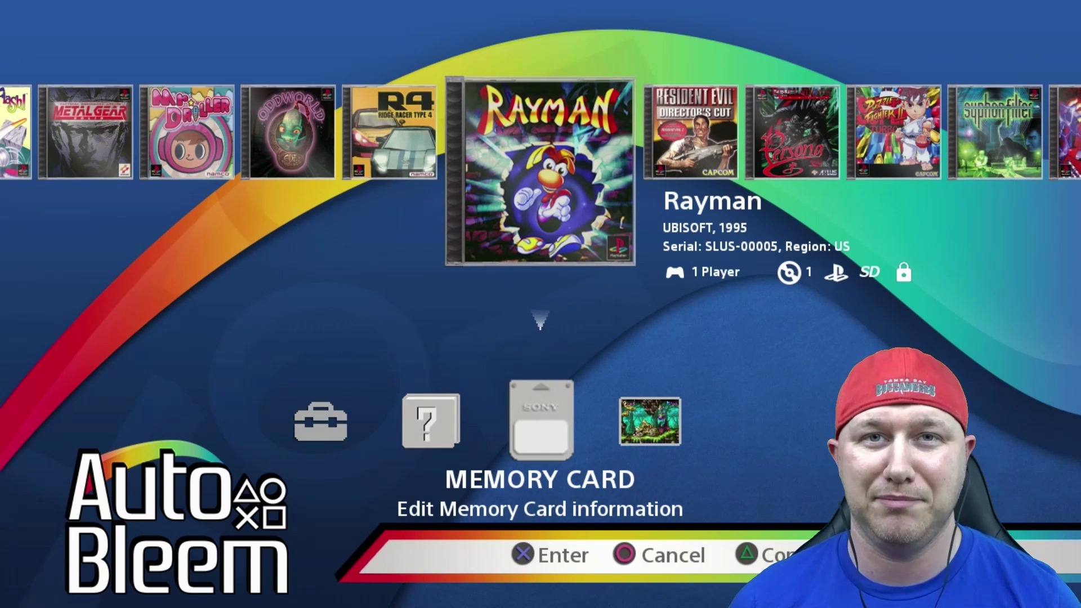
key("Up")
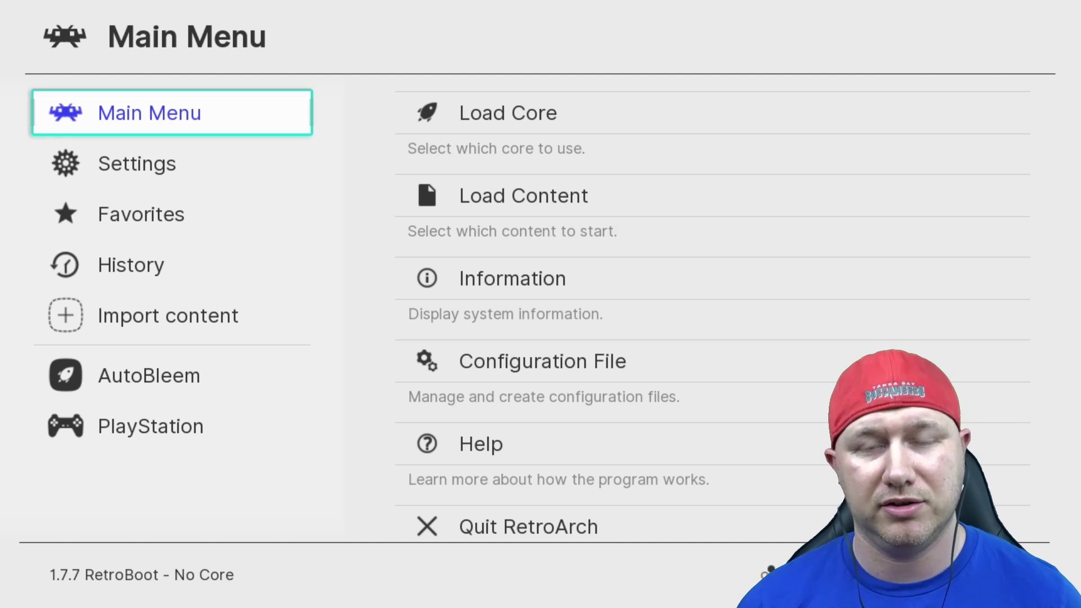
- In RetroArch, start a directory scan from the Import content section
key("Down")
key("Down")
key("Down")
key("Down")
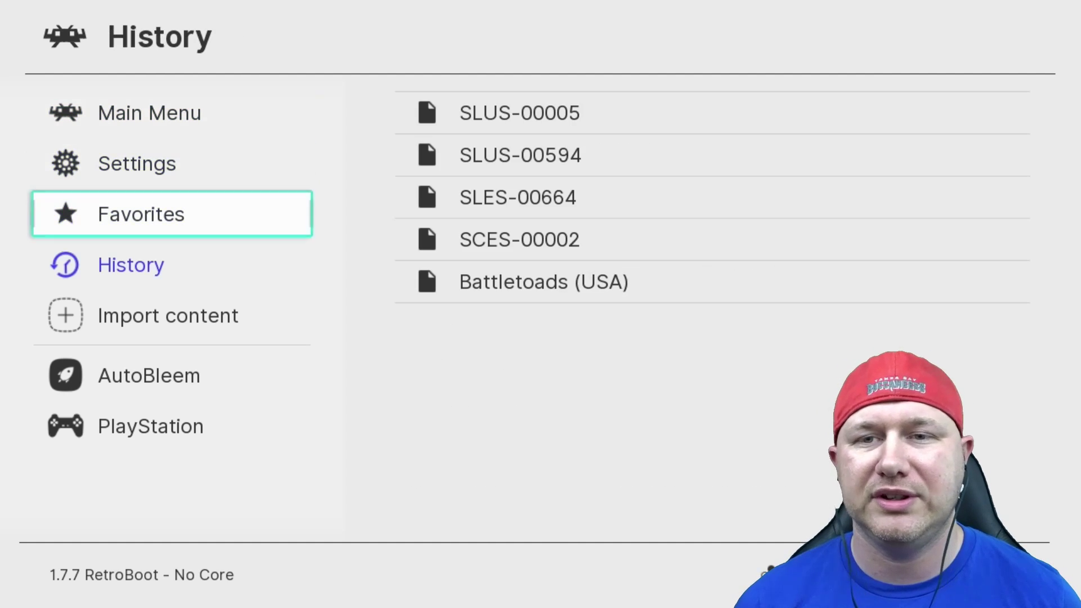
key("Right")
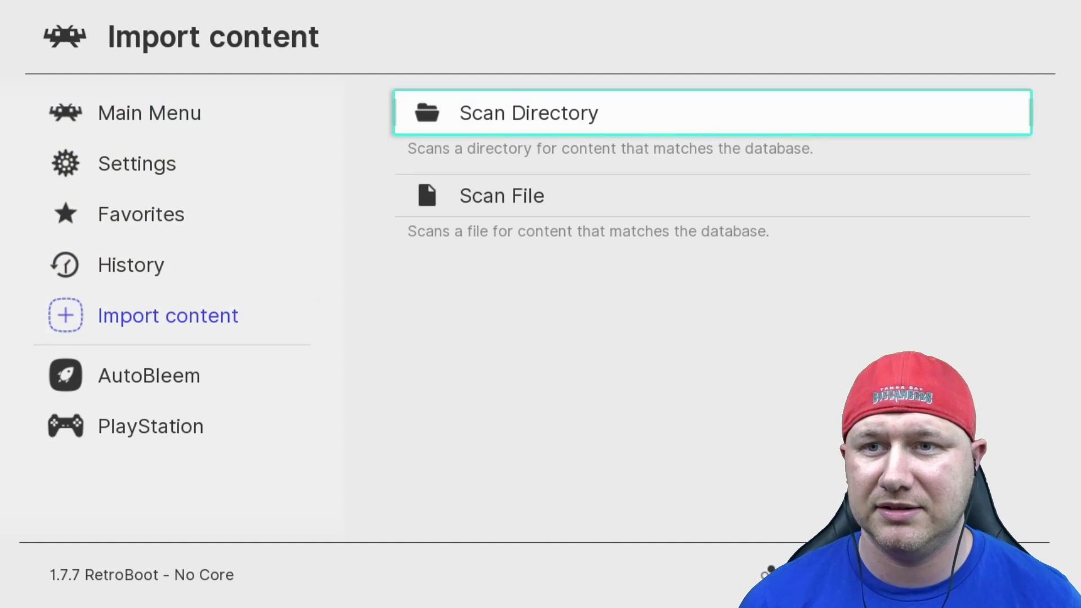
key("Return")
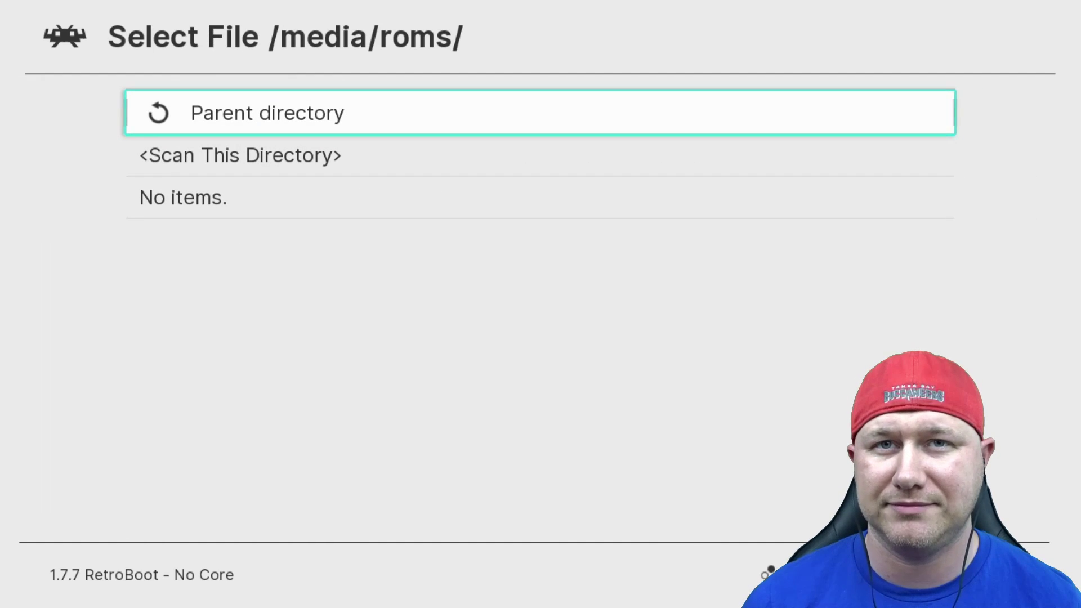
- Go up to the /media folder, look through its directories, and open the roms folder for scanning
key("Return")
key("Down")
key("Down")
key("Down")
key("Down")
key("Down")
key("Down")
key("Down")
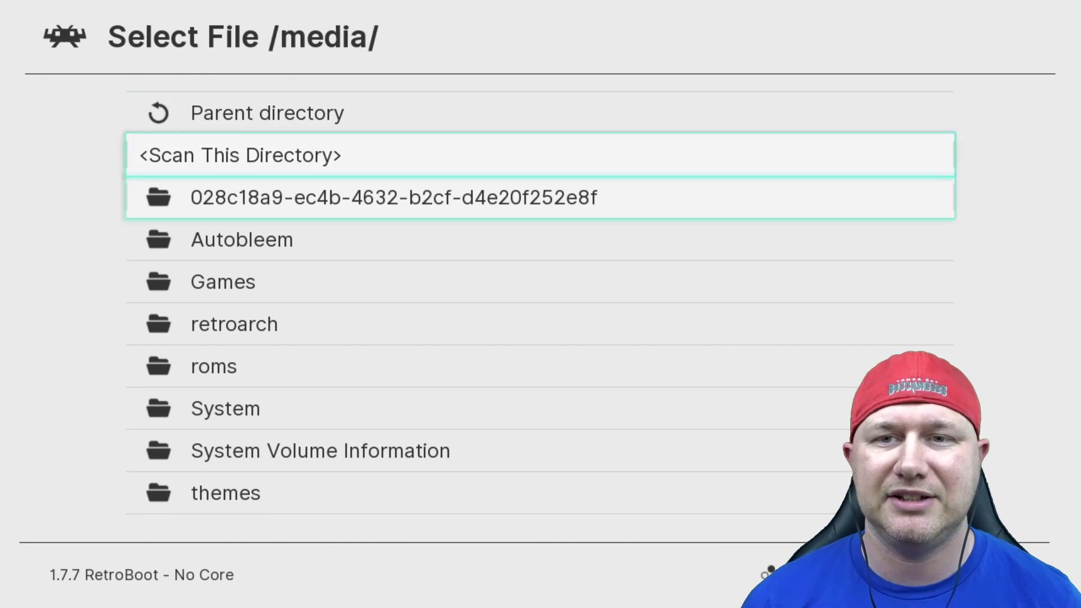
key("Down")
key("Up")
key("Up")
key("Up")
key("Down")
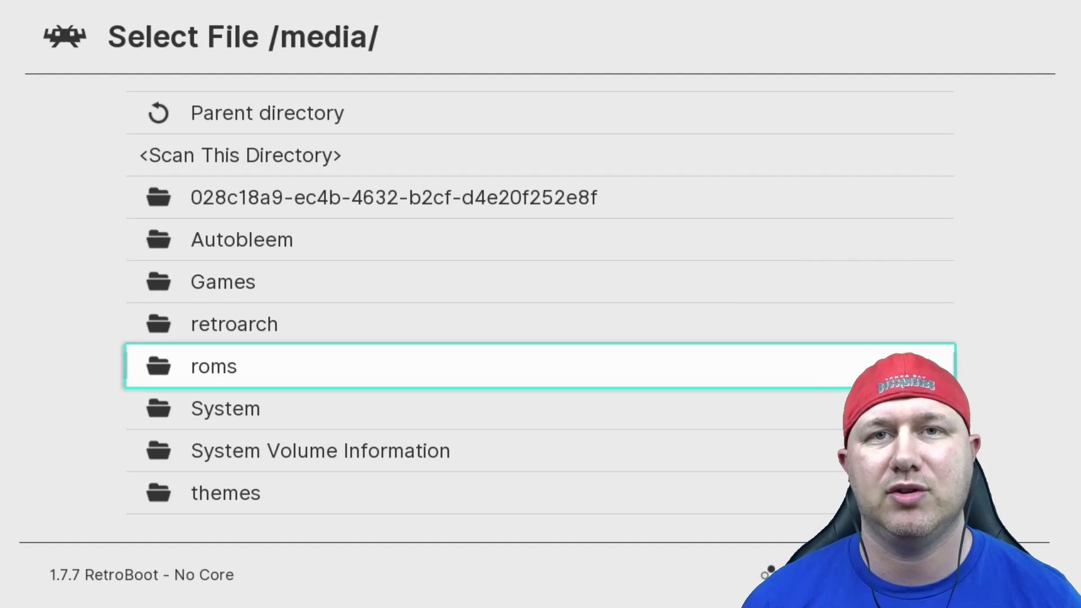
key("Return")
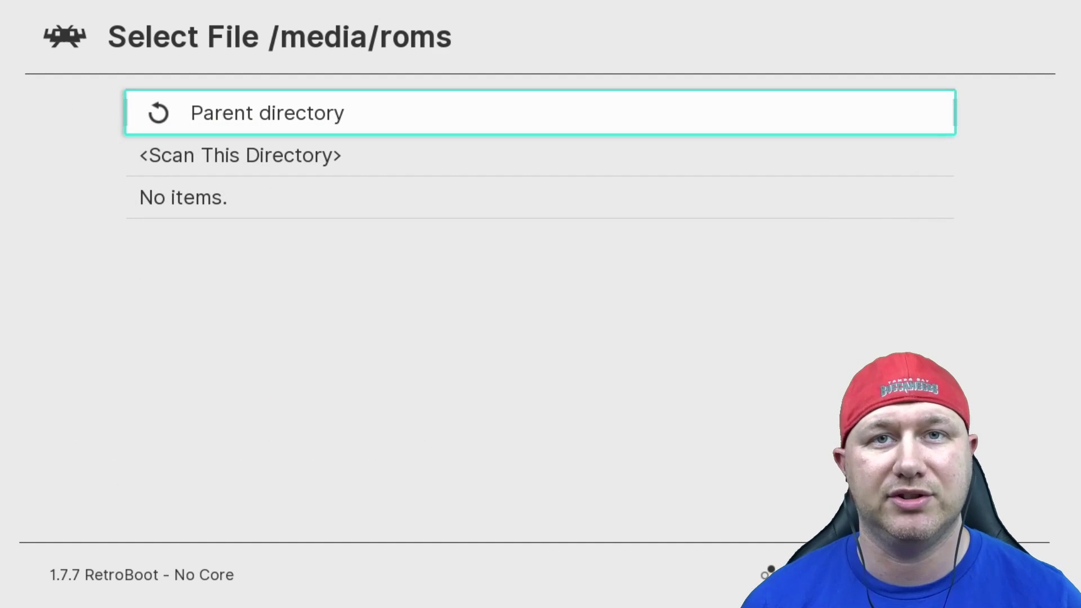
- Scan the /media/roms directory for content and leave the file browser
key("Down")
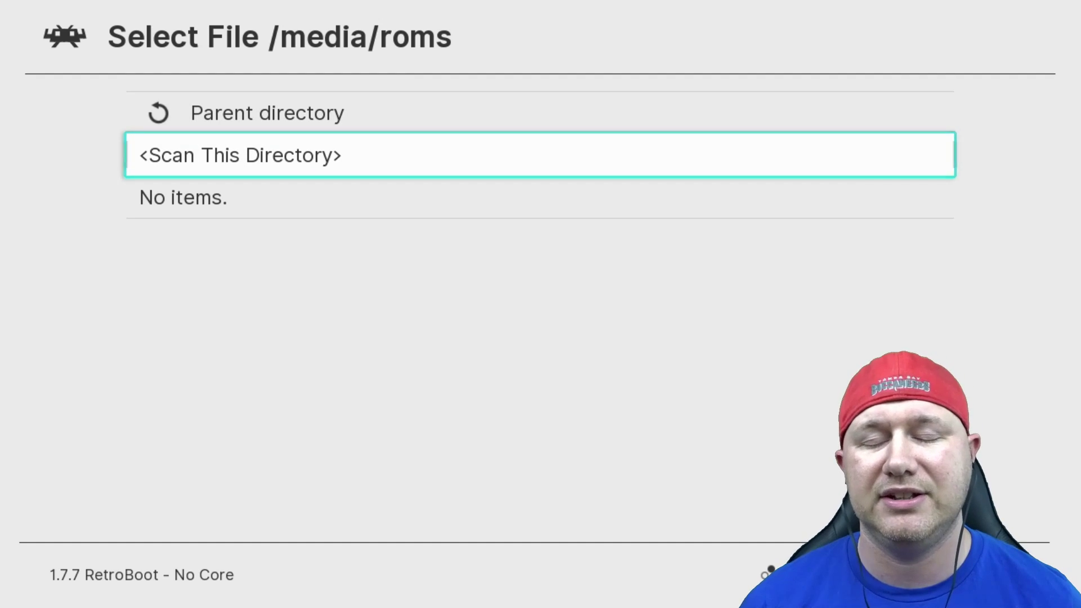
key("Return")
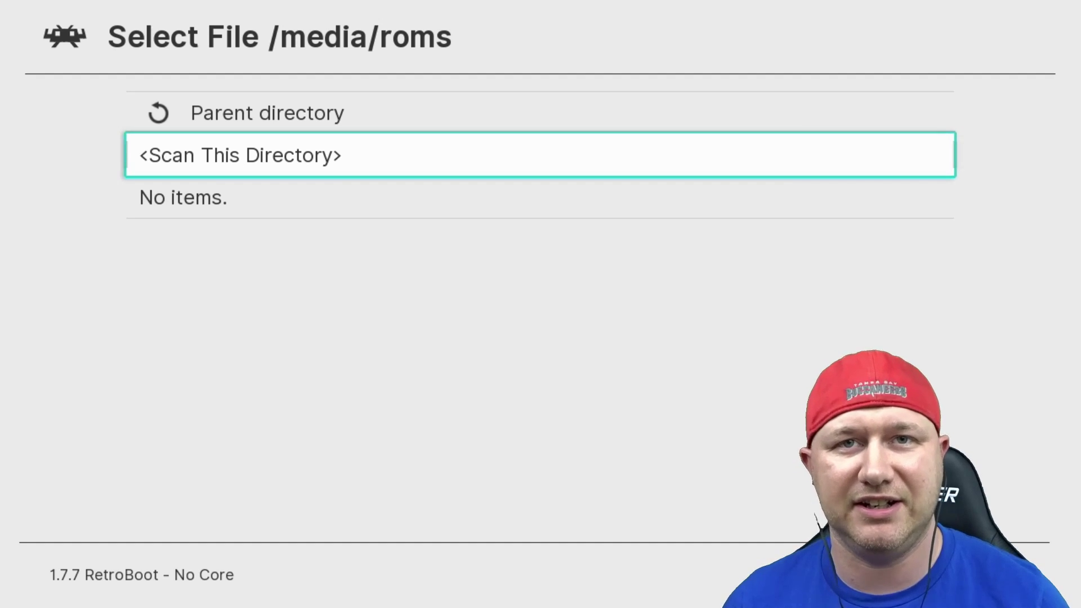
key("BackSpace")
key("BackSpace")
- Look through the AutoBleem and Game Boy Color playlists in the category list
key("Left")
key("Down")
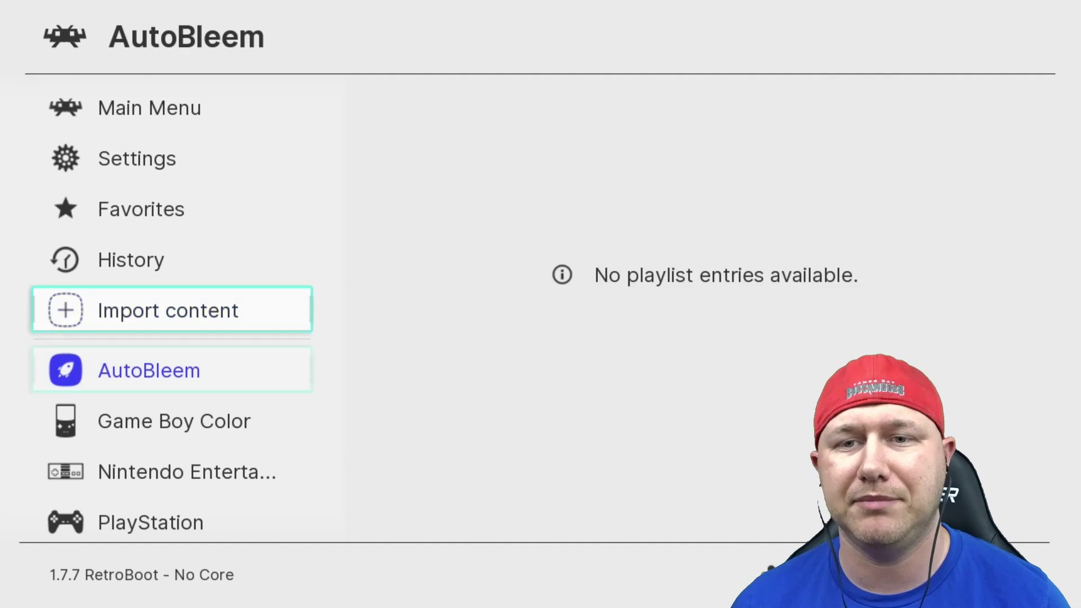
key("Down")
key("Down")
key("Up")
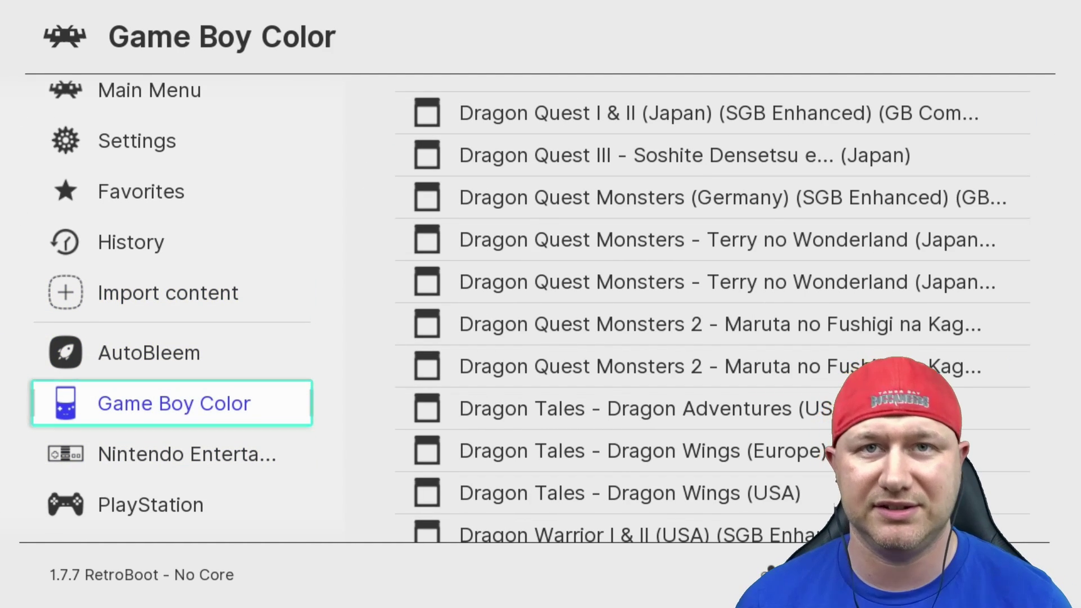
key("Up")
key("Up")
key("Down")
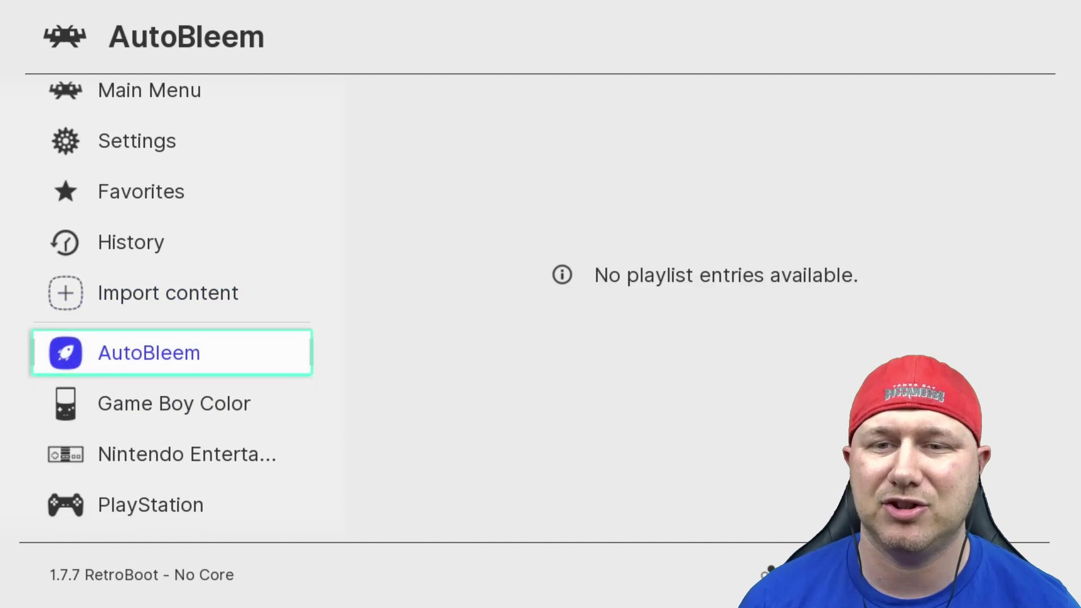
- Go back to the main menu and quit RetroArch to return to AutoBleem
key("Down")
key("Down")
key("BackSpace")
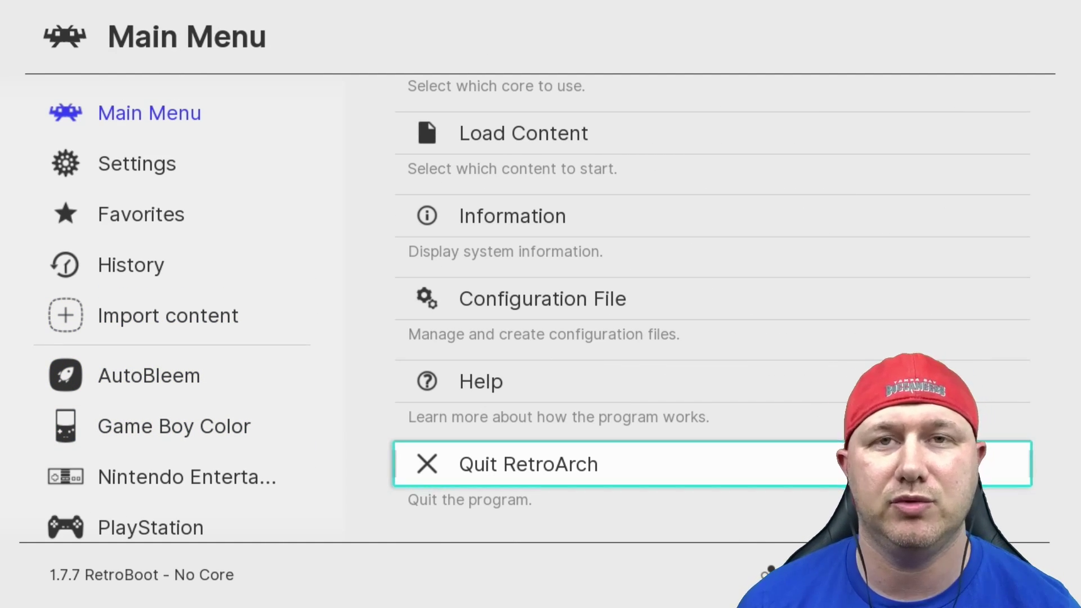
key("Return")
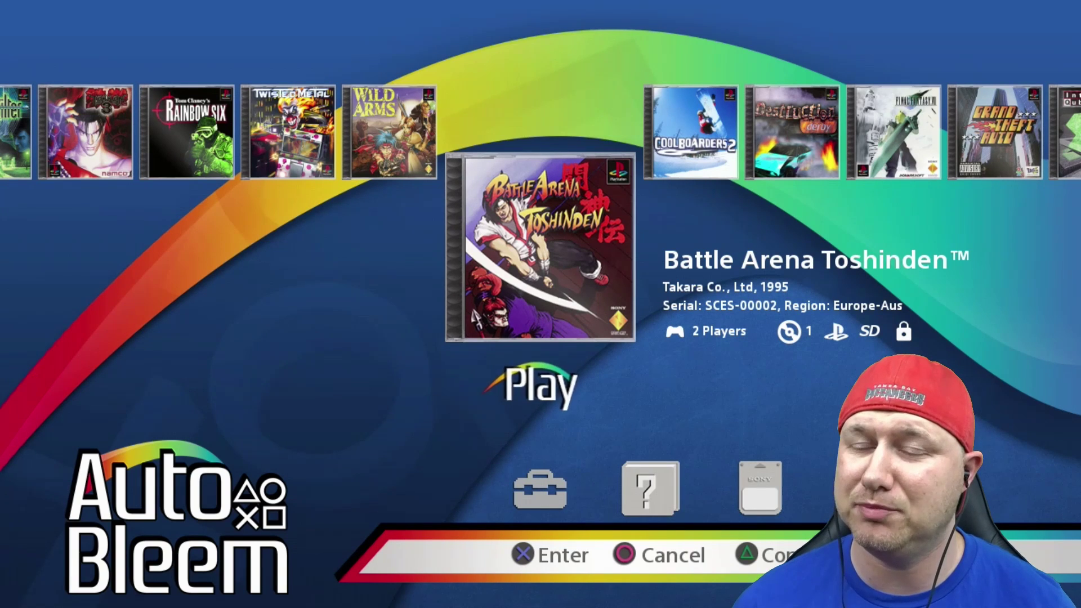
- Choose Nintendo - Nintendo Entertainment System as the RetroBoot platform shown in the carousel
key("Tab")
key("Down")
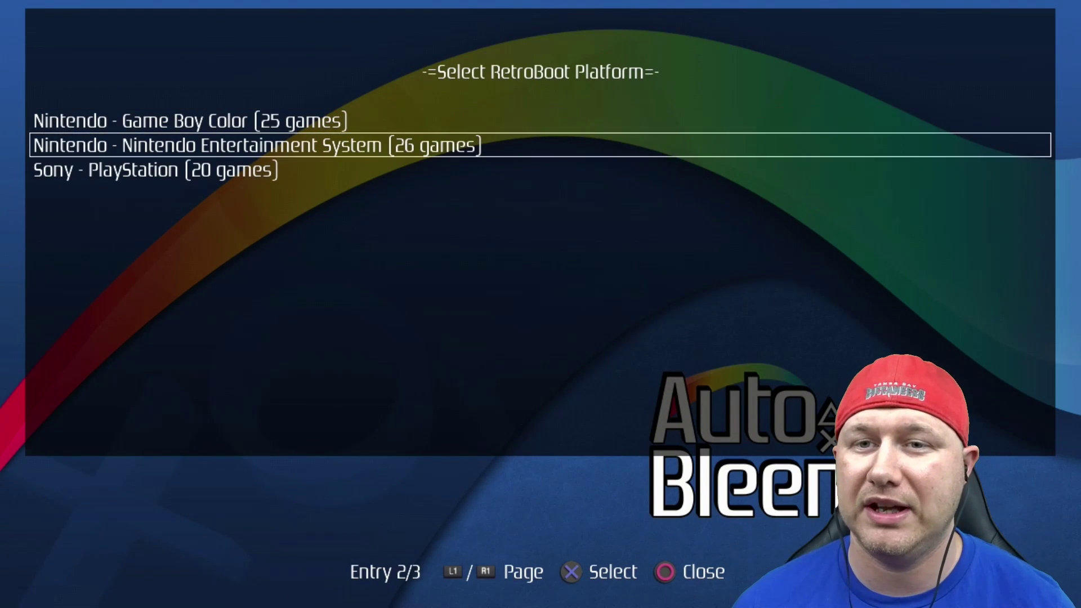
key("Up")
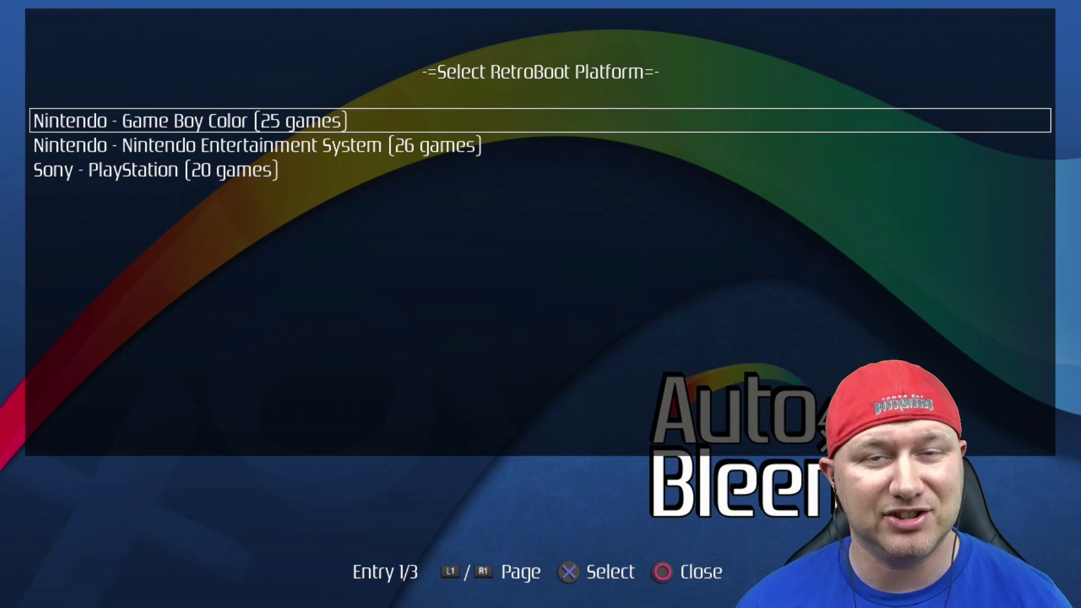
key("Down")
key("Up")
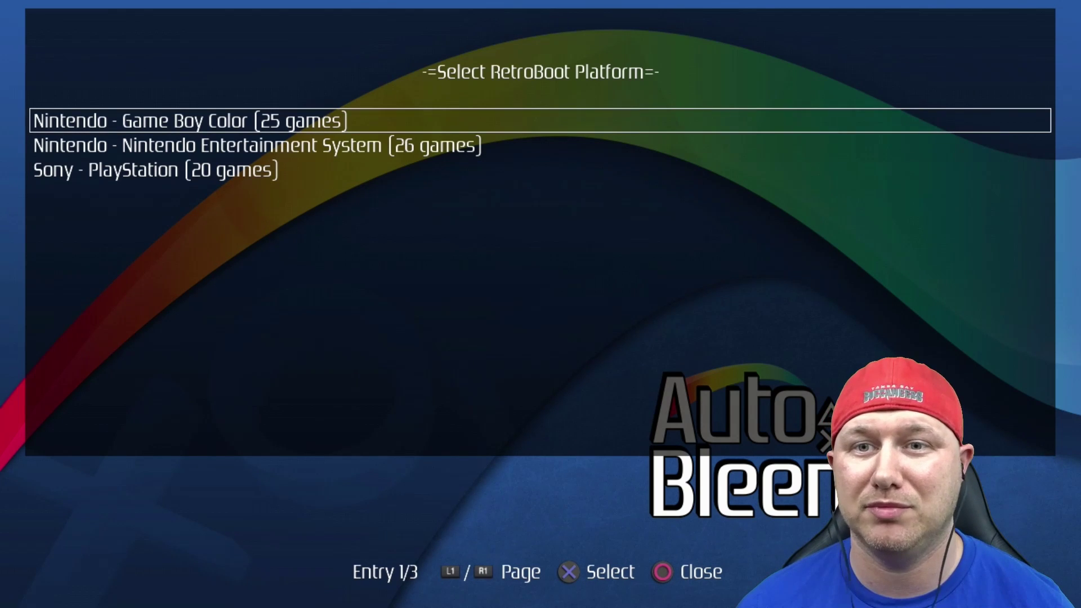
key("Down")
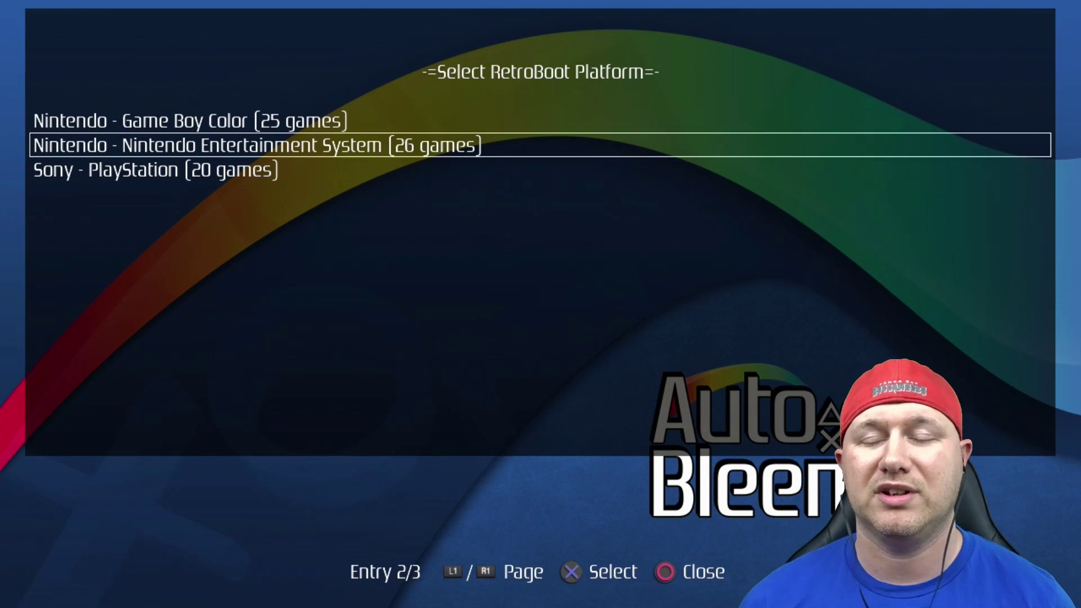
key("Return")
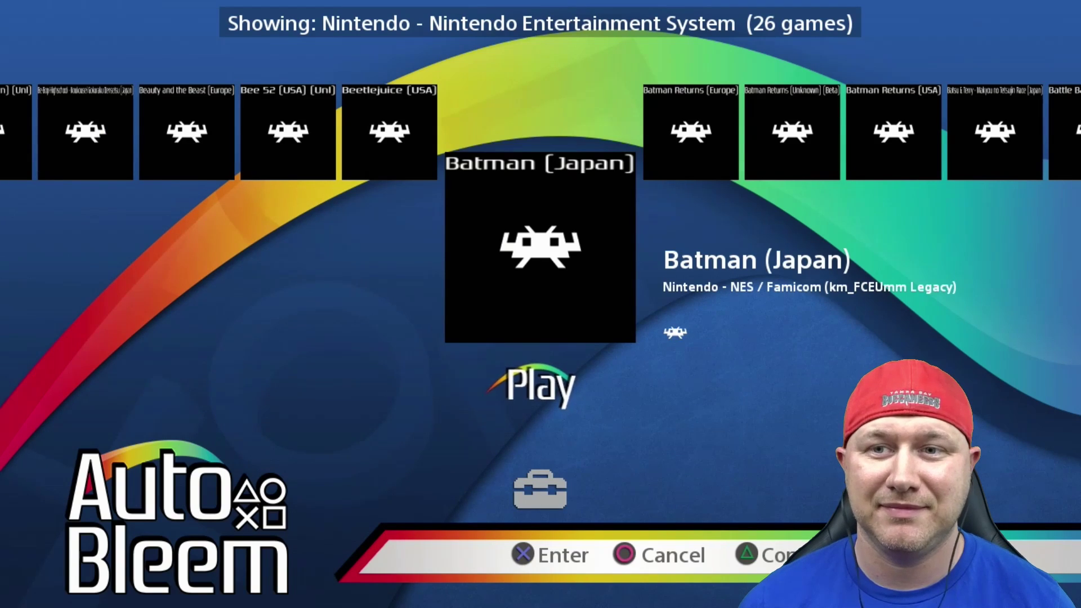
- Browse the Nintendo Entertainment System games in the carousel, from Batman (Japan) past Battle of Olympus, The (Europe)
key("Right")
key("Right")
key("Right")
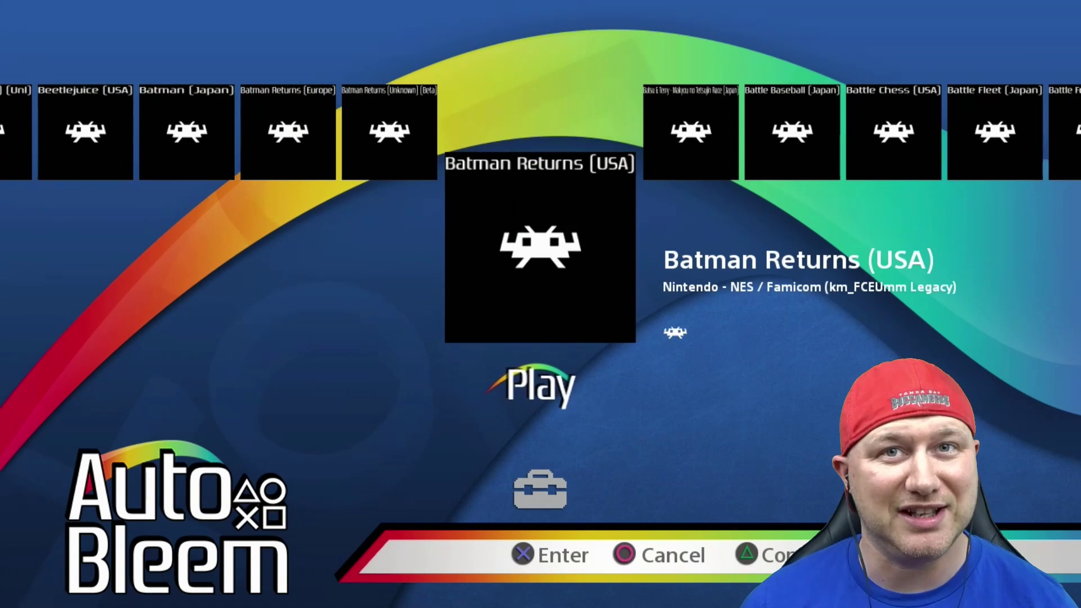
key("Right")
key("Right")
key("Right")
key("Right")
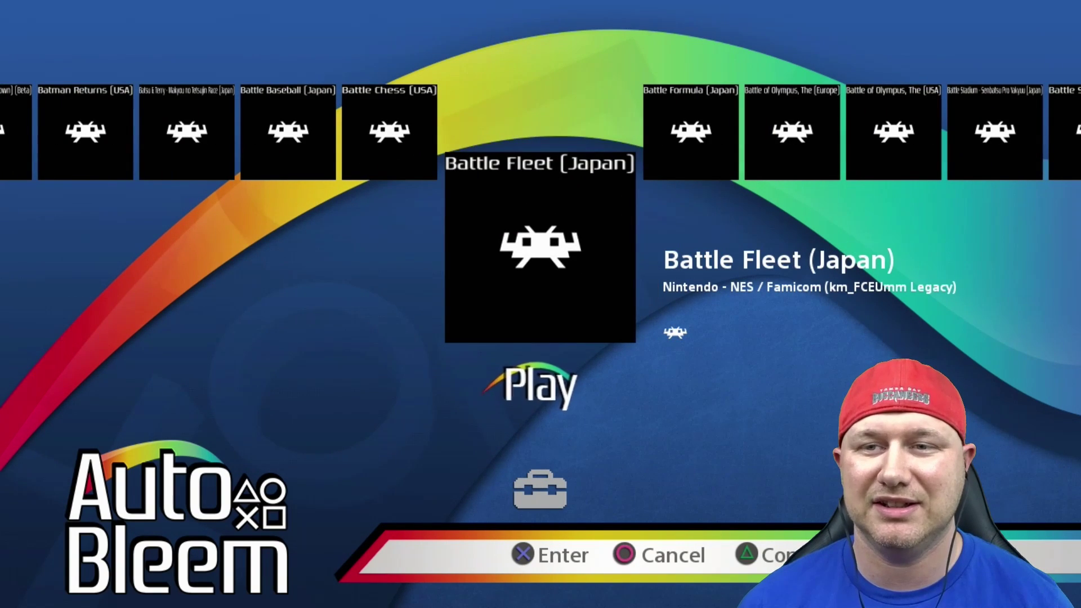
key("Right")
key("Right")
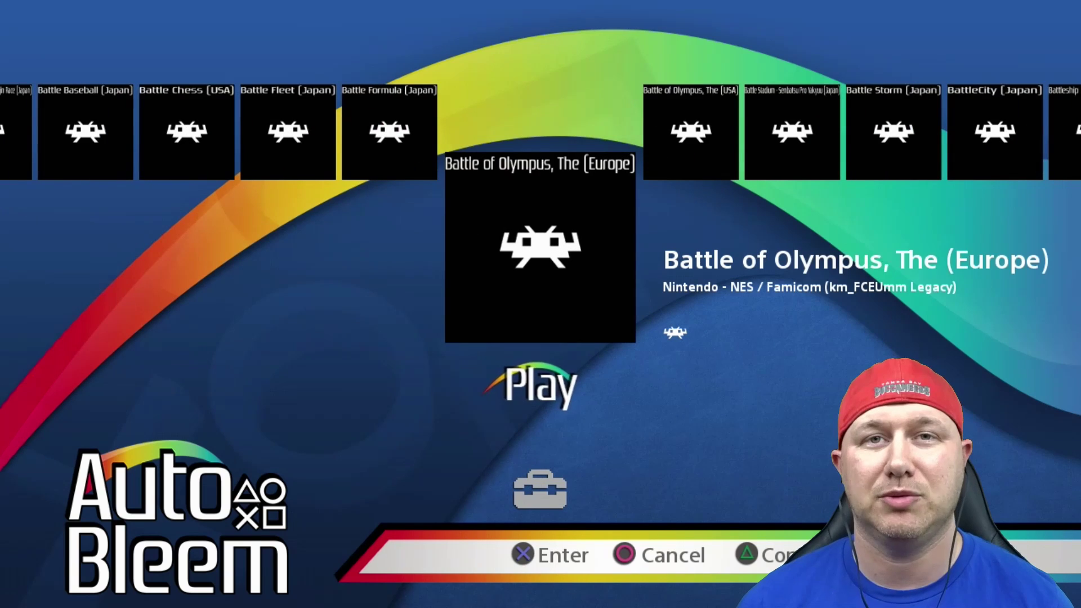
key("Right")
key("Right")
key("Right")
key("Right")
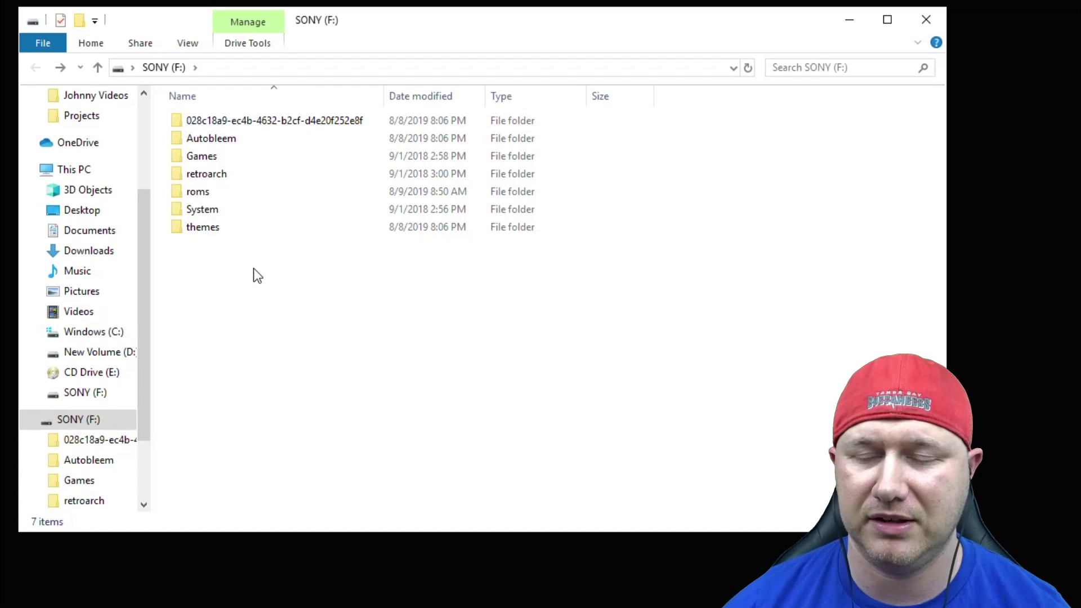
- In File Explorer, open the playlists folder inside the retroarch folder on the SONY (F:) drive
double_click(217, 175)
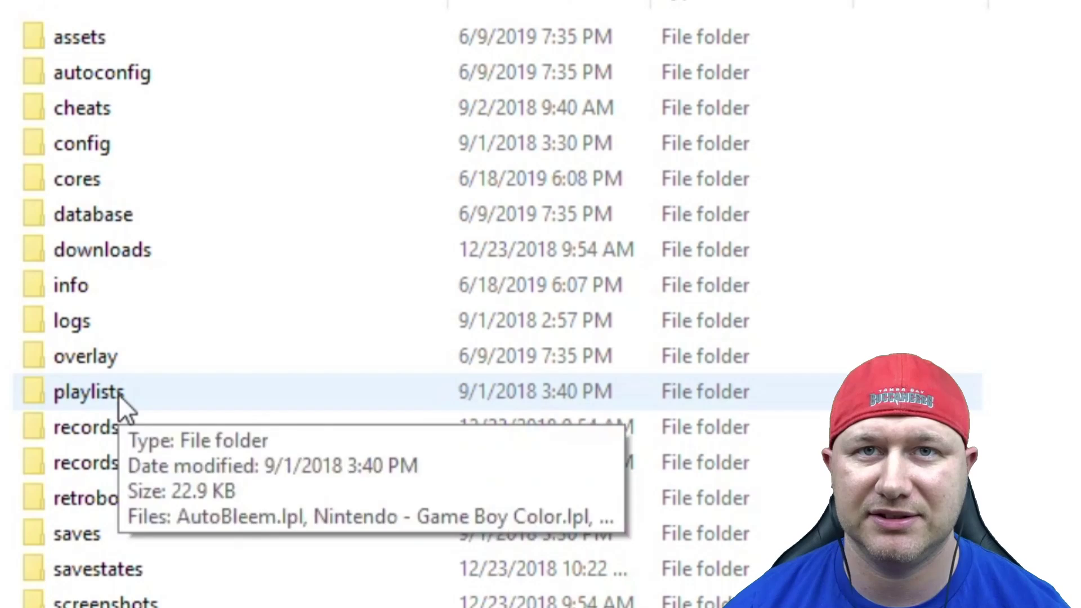
double_click(118, 393)
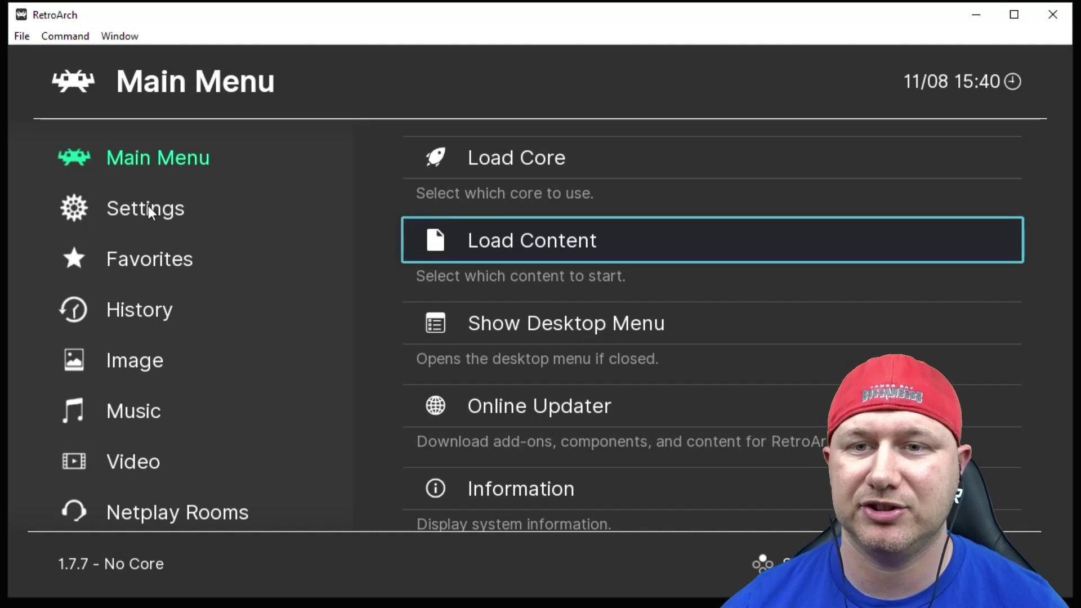
- In RetroArch on the PC, use Scan Directory under Playlists to scan the Nintendo - Nintendo Entertainment System ROM folder
key("Return")
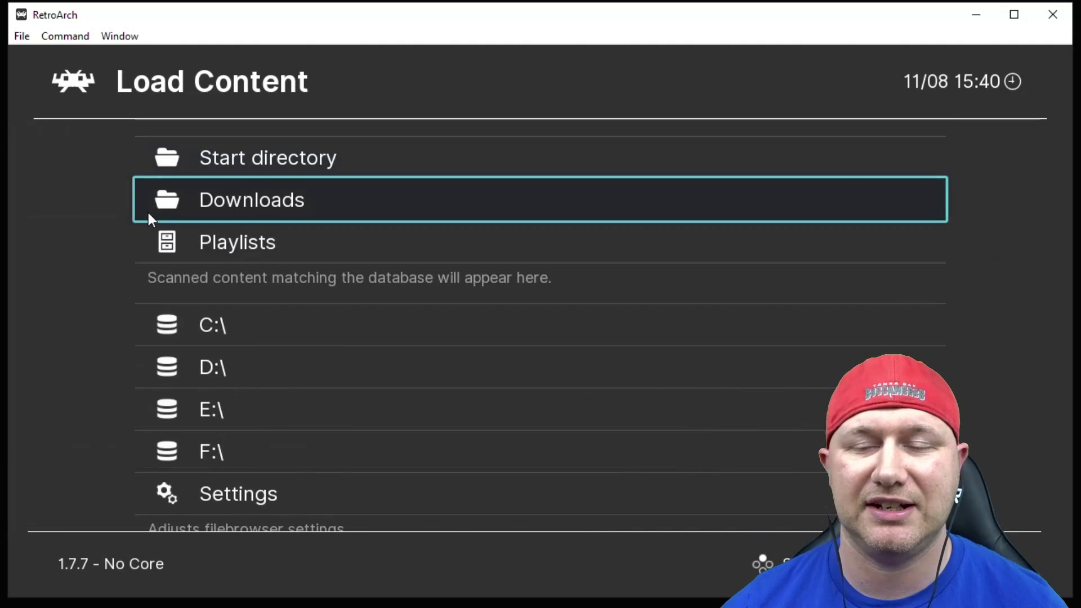
left_click(266, 245)
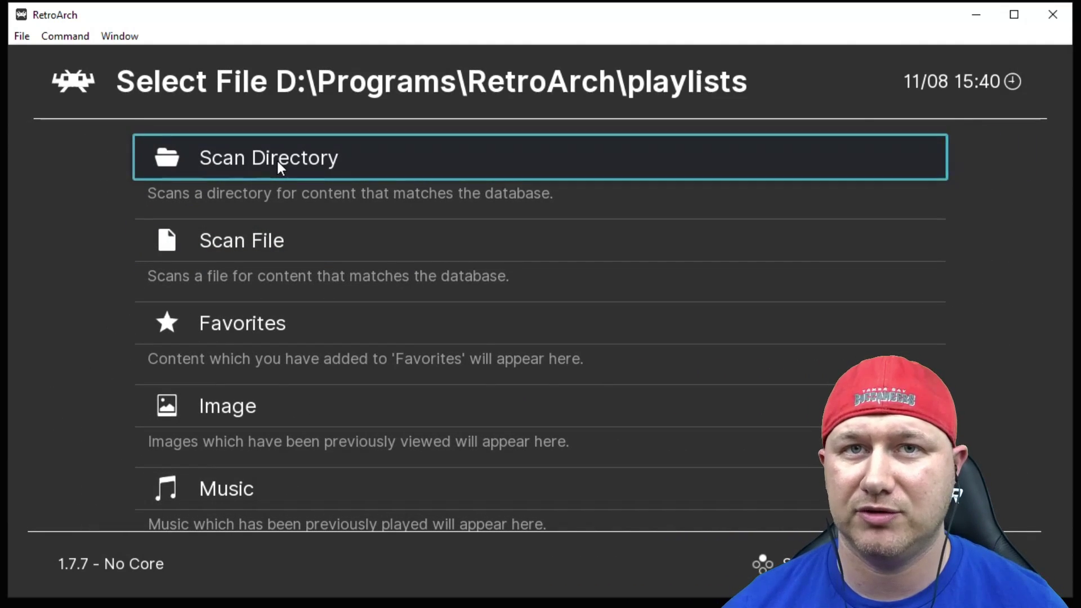
left_click(277, 161)
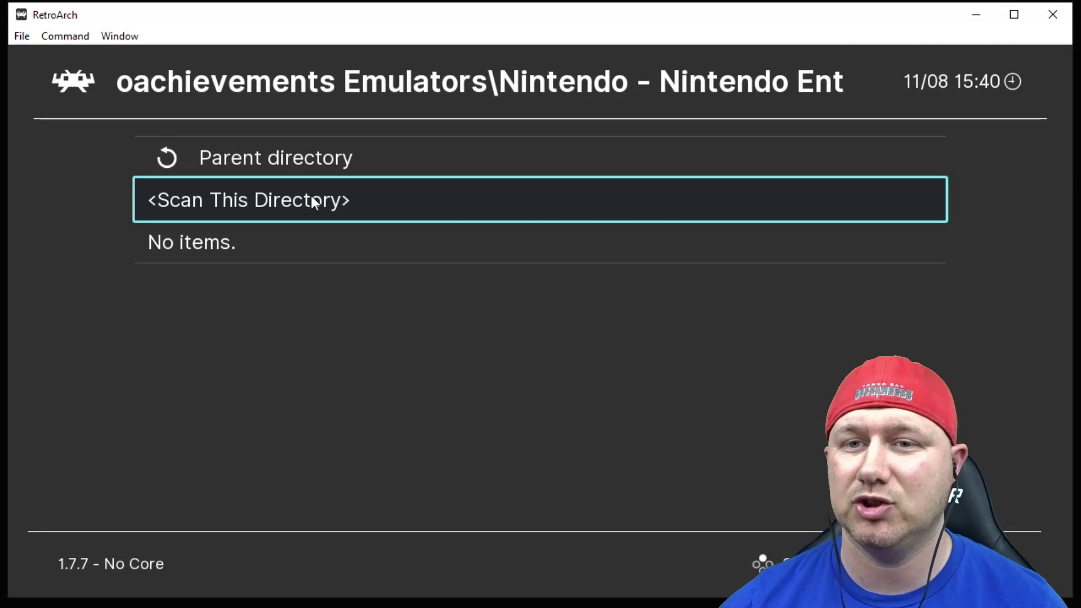
left_click(314, 202)
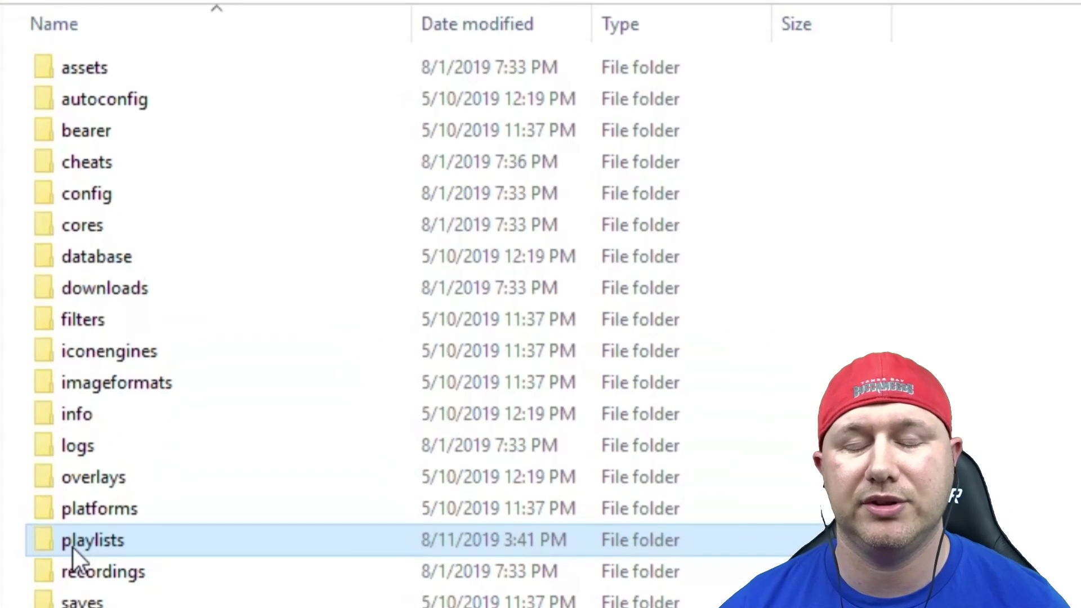
- In File Explorer, open RetroArch's playlists folder and edit Nintendo - Nintendo Entertainment System.lpl with Notepad++
double_click(204, 386)
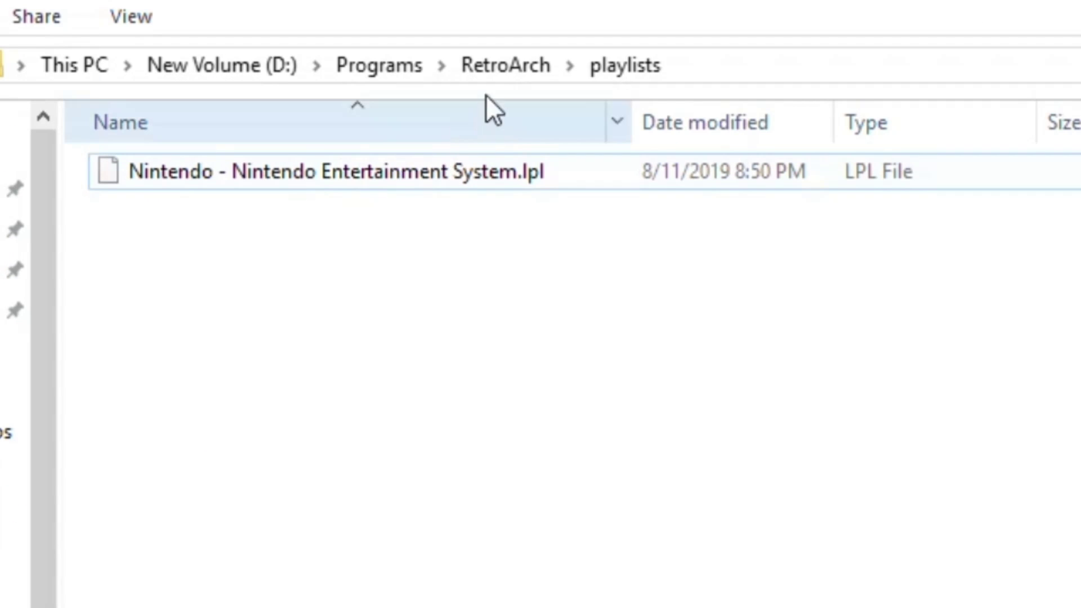
right_click(282, 170)
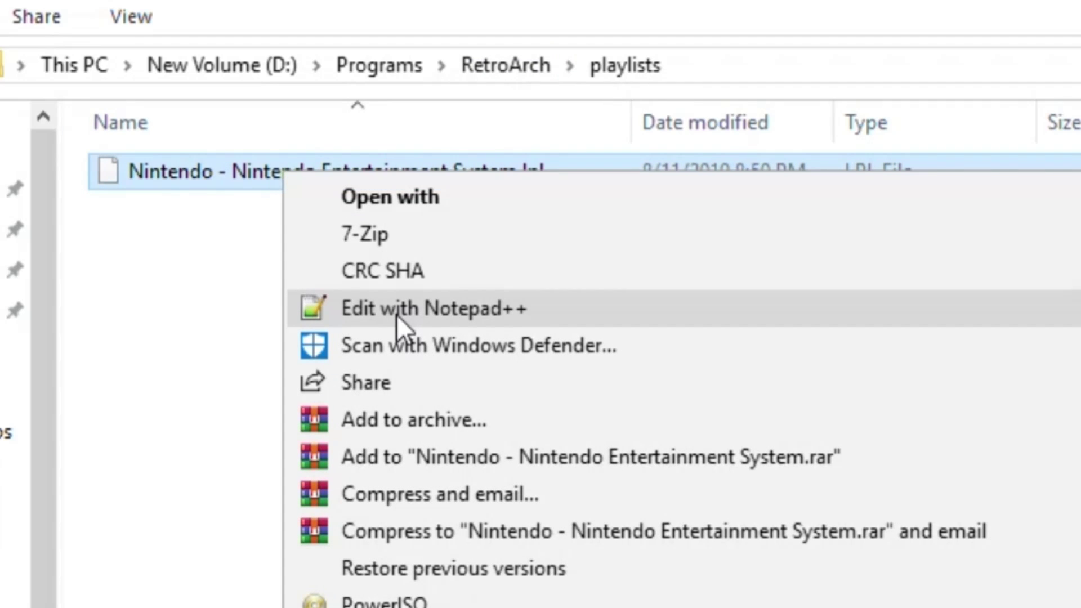
left_click(396, 314)
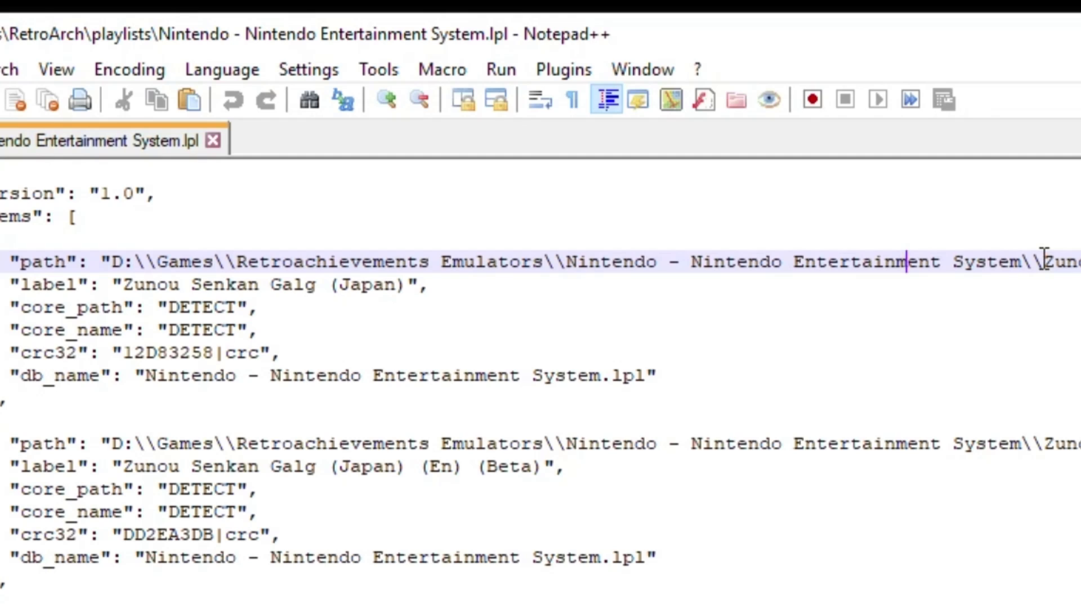
- Start a text replacement that finds the first entry's folder path, D:\\Games\\Retroachievements Emulators\\Nintendo - Nintendo Entertainment System\\
left_click_drag(1043, 262, 117, 269)
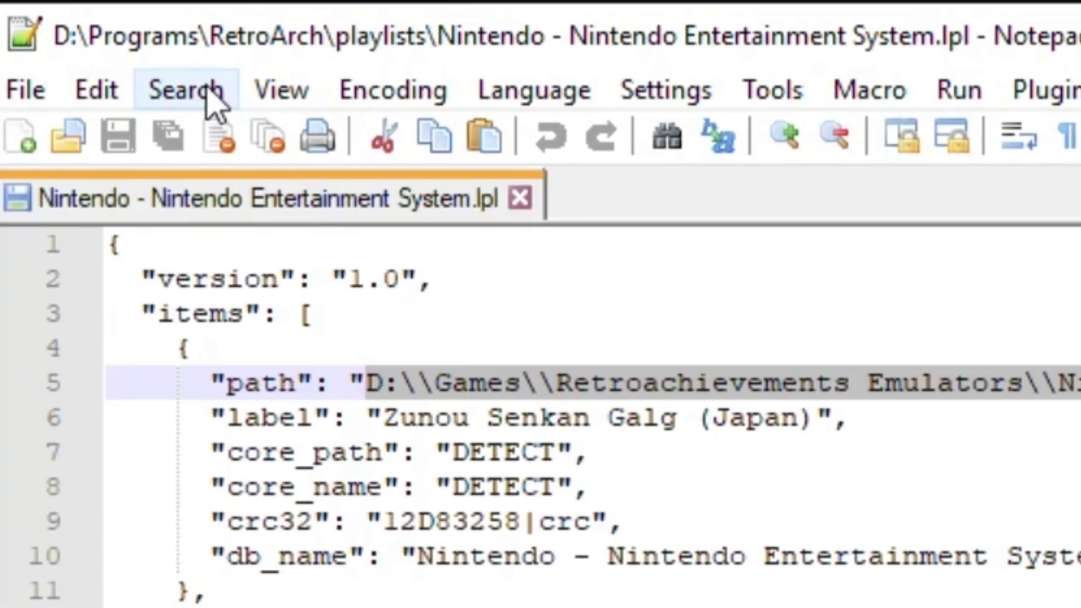
left_click(207, 89)
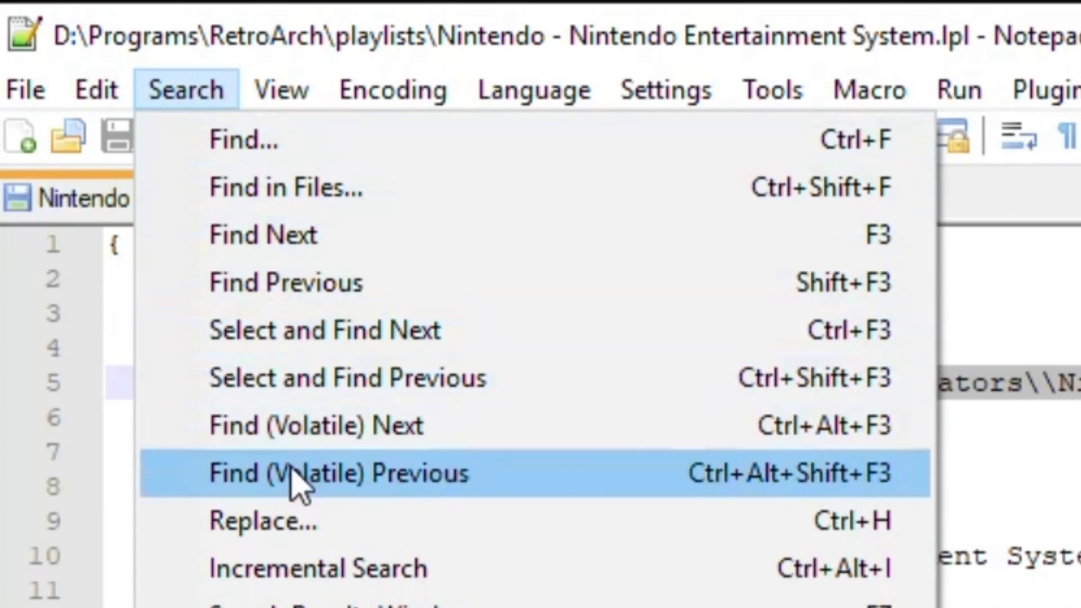
left_click(300, 521)
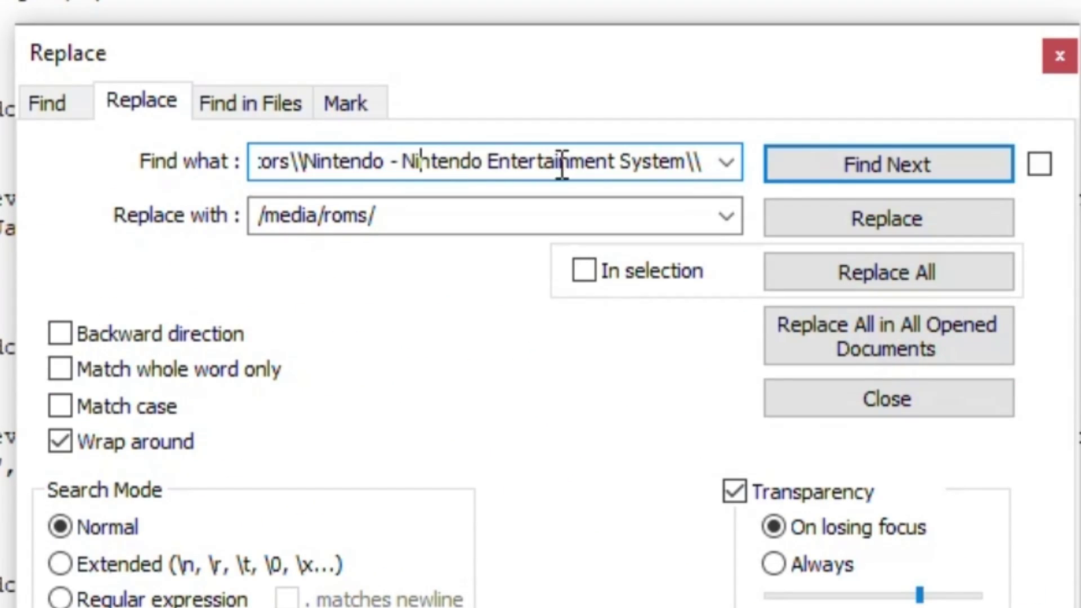
left_click_drag(560, 164, 232, 169)
left_click(309, 160)
left_click_drag(309, 161, 707, 163)
left_click(518, 163)
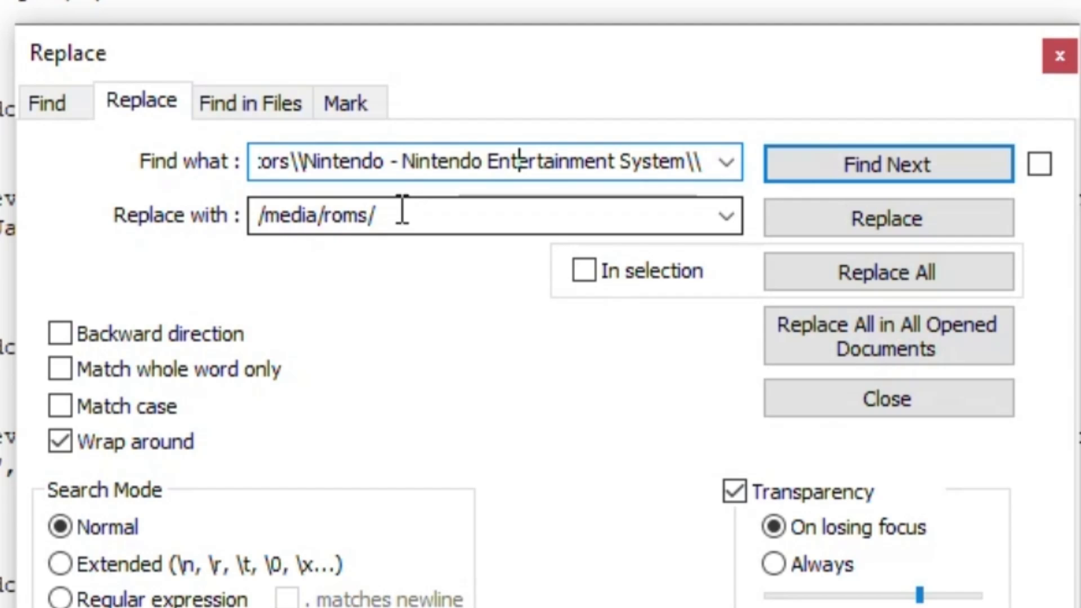
- Try /media/roms/NES/ as the replacement path, and remove the NES/ subfolder from it
left_click(410, 213)
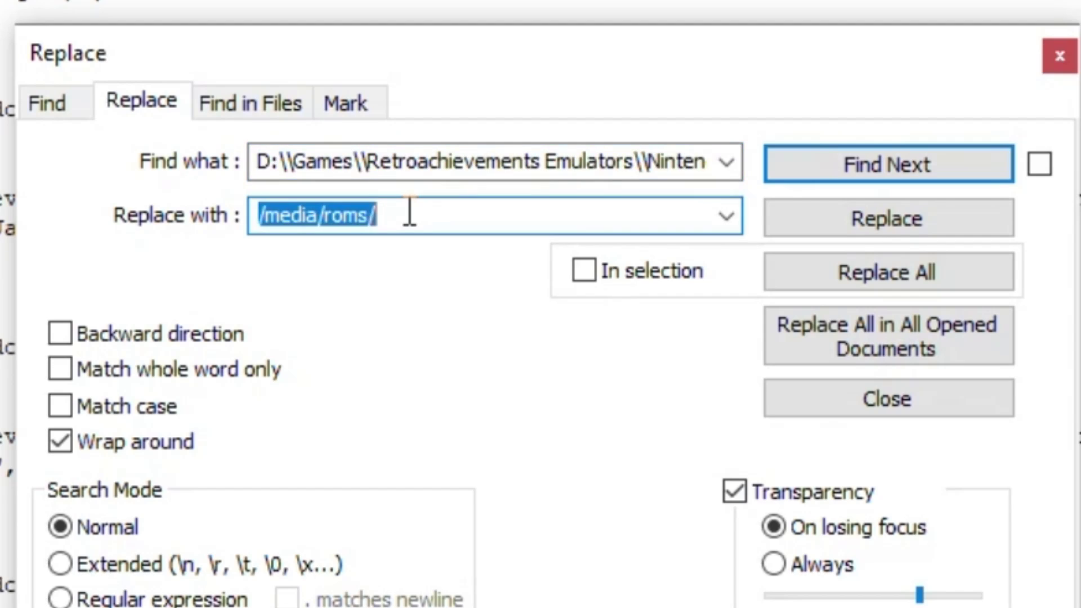
left_click(410, 213)
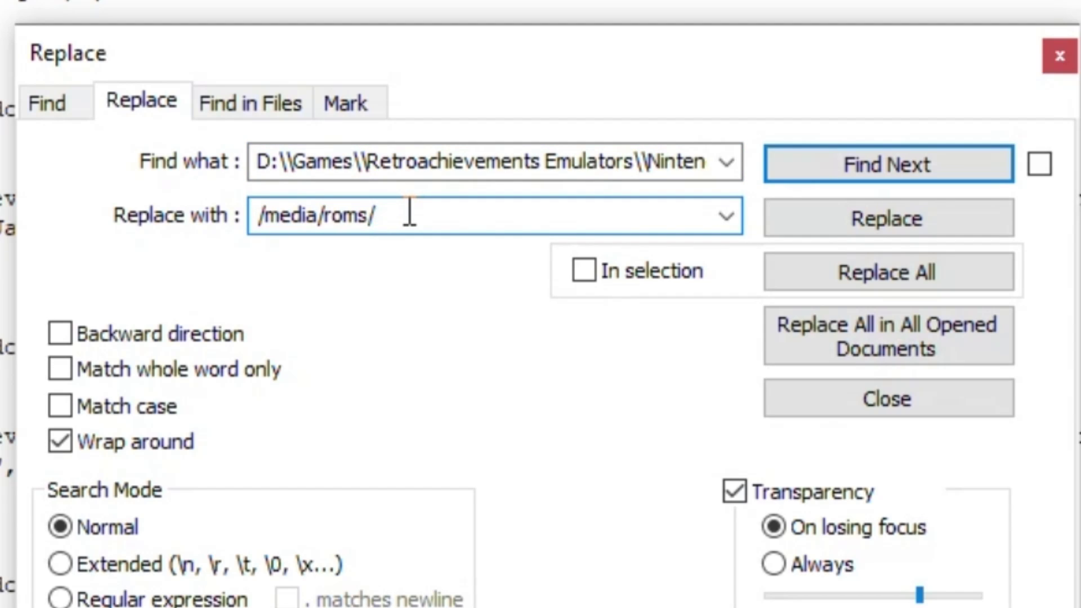
type("NES")
type("/")
key("BackSpace")
key("BackSpace")
key("BackSpace")
key("BackSpace")
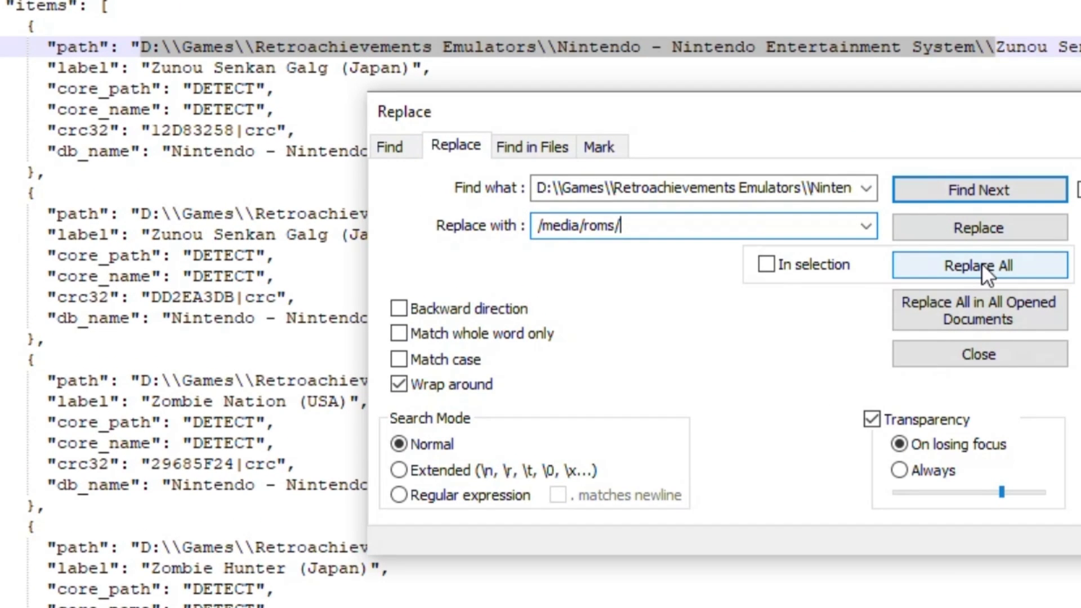
- Replace all occurrences of the PC folder path with /media/roms/, close the replacement dialog and save the playlist file
left_click(695, 292)
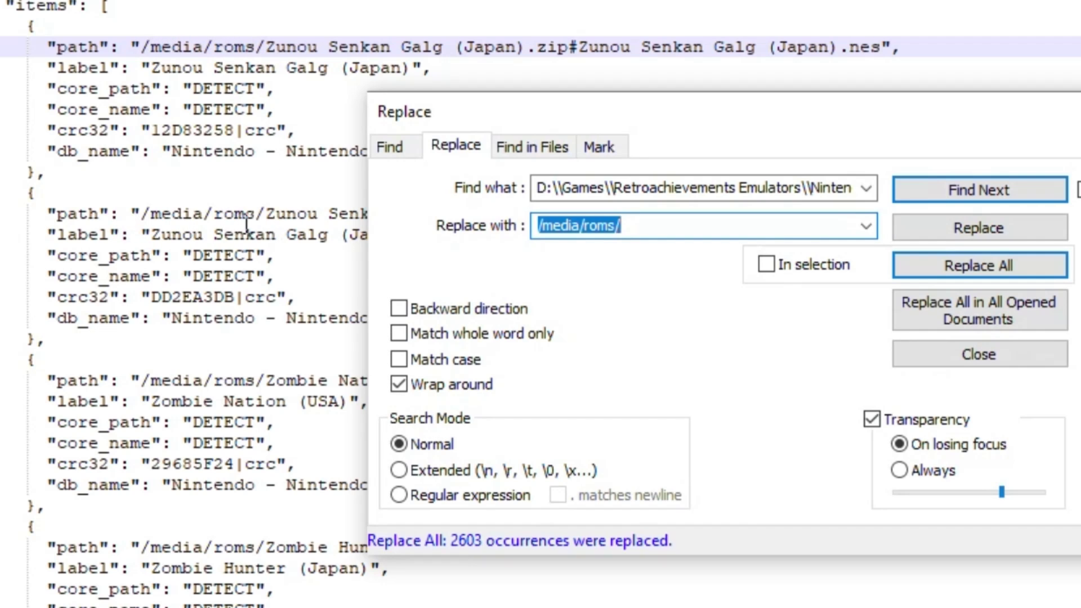
key("Escape")
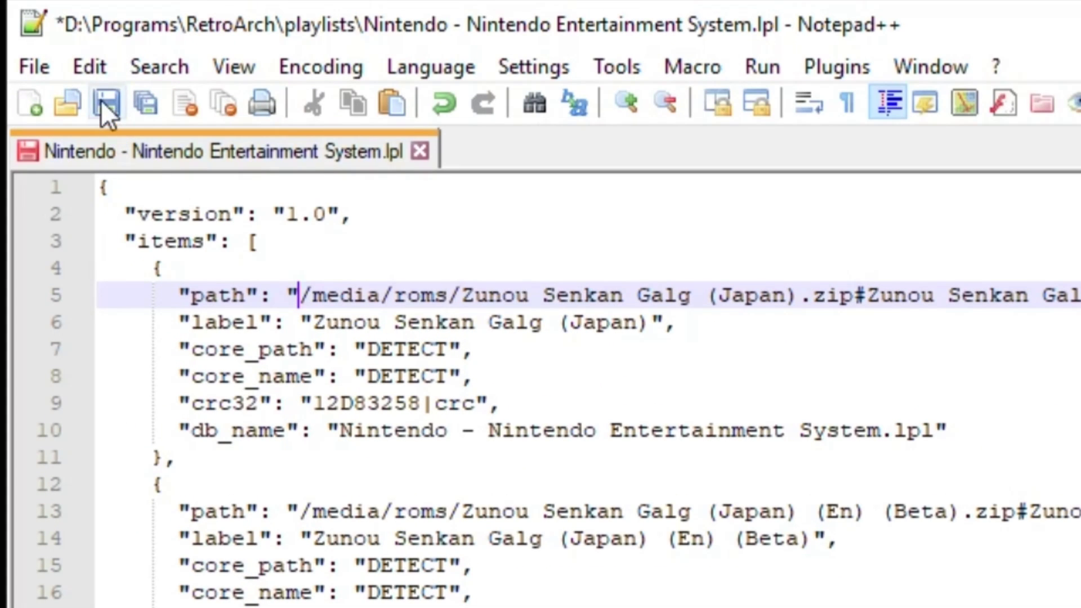
left_click(104, 100)
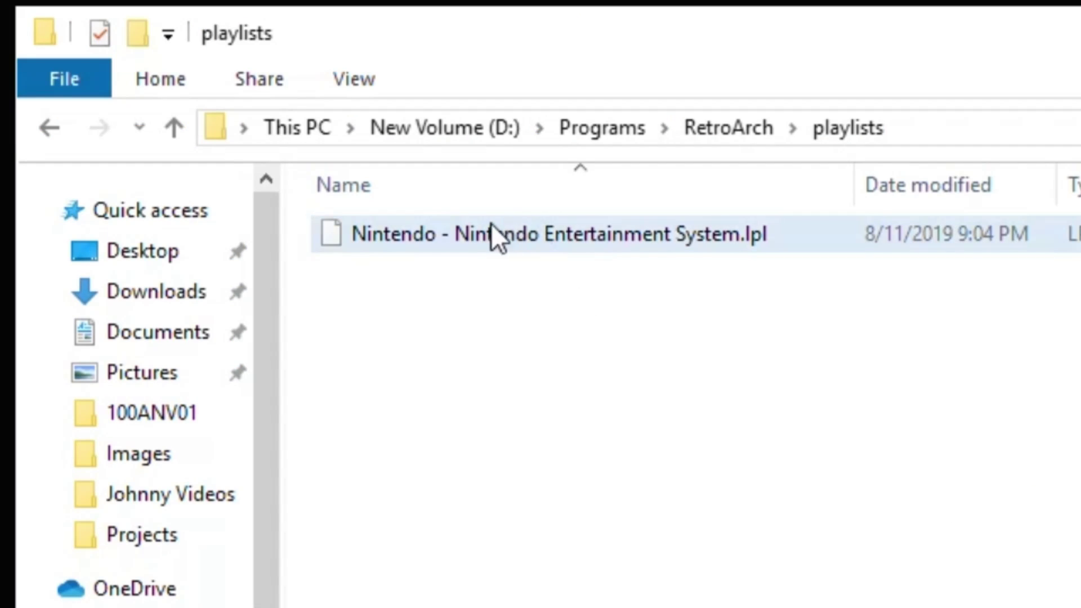
- Copy Nintendo - Nintendo Entertainment System.lpl from the PC's RetroArch playlists folder into retroarch\playlists on the SONY (F:) drive
right_click(436, 234)
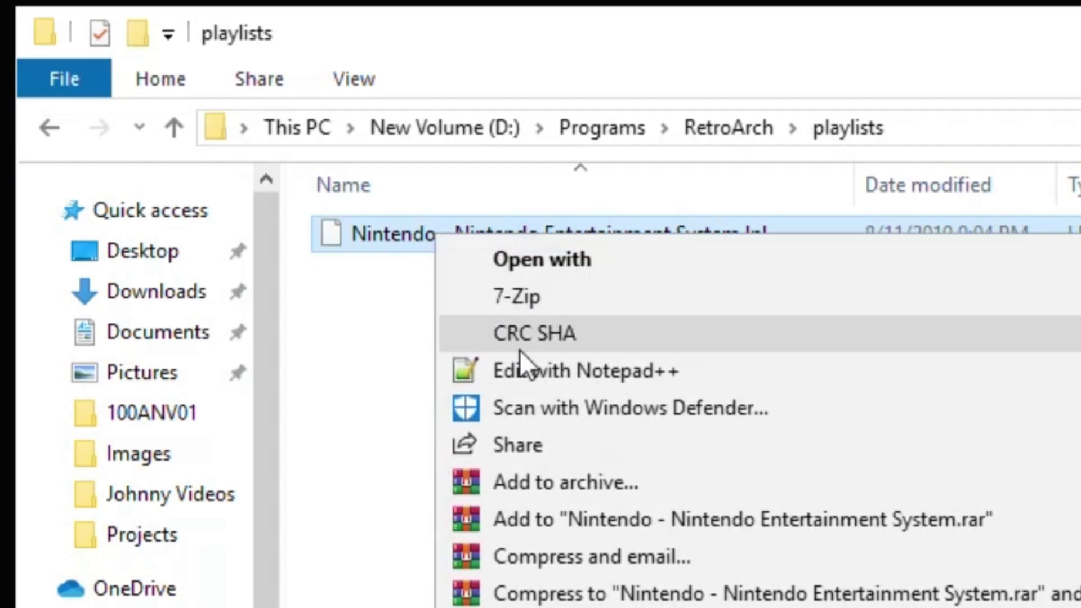
left_click(529, 363)
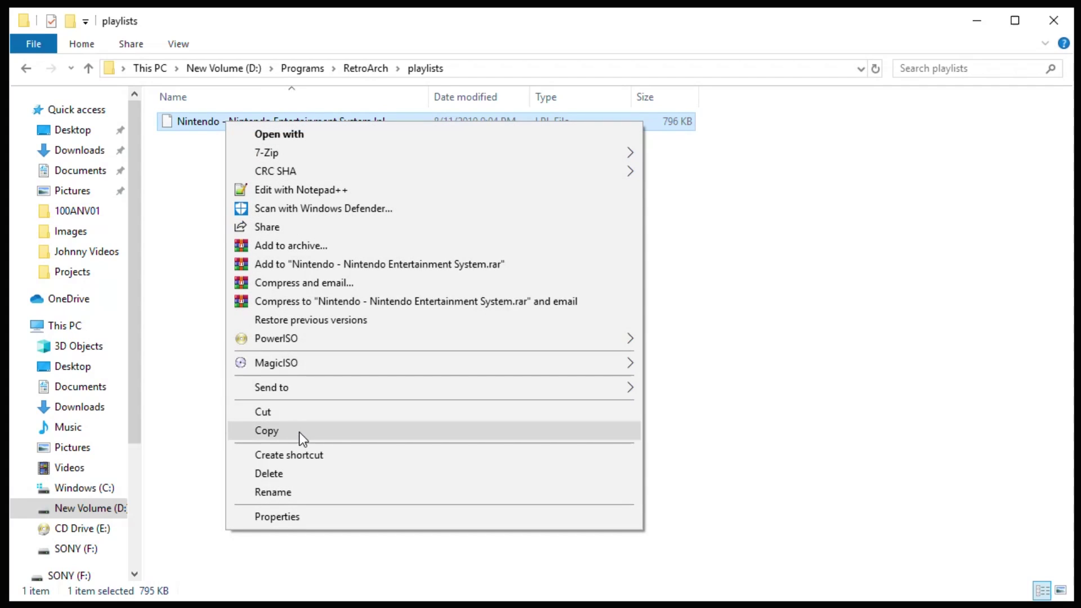
left_click(299, 431)
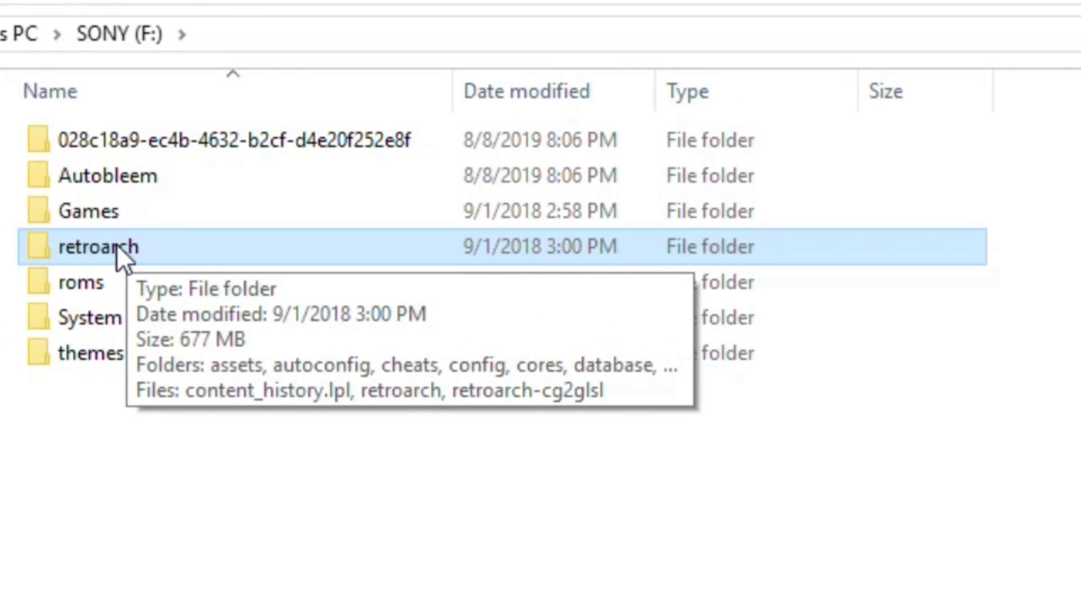
double_click(117, 244)
left_click(108, 502)
double_click(108, 502)
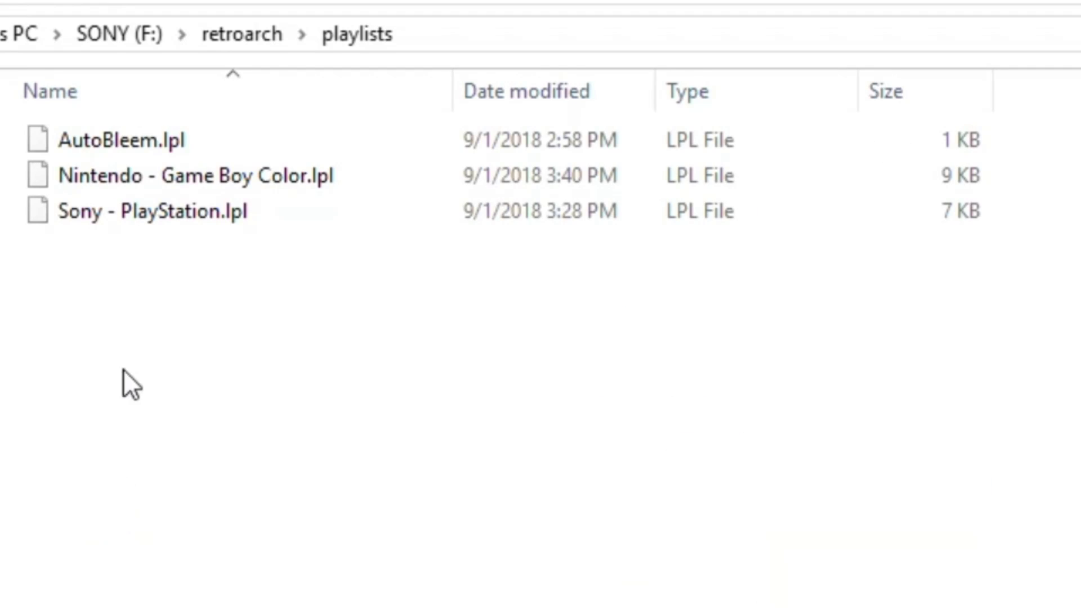
right_click(153, 332)
left_click(262, 569)
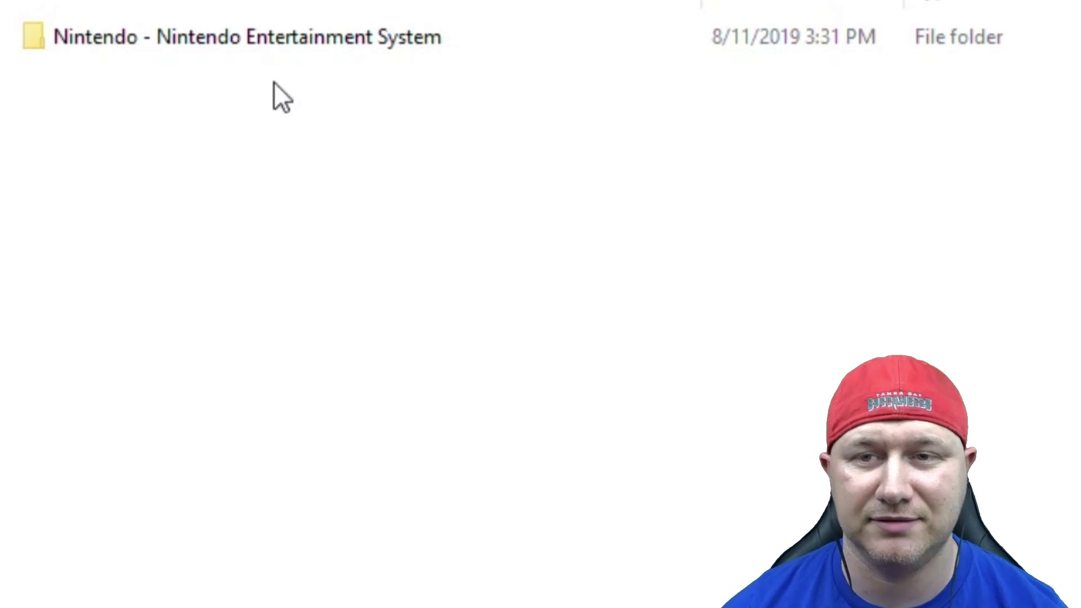
- Inside the downloaded Nintendo - Nintendo Entertainment System folder, delete Named_Snaps, Named_Titles and .travis.yml, keeping only Named_Boxarts
double_click(279, 53)
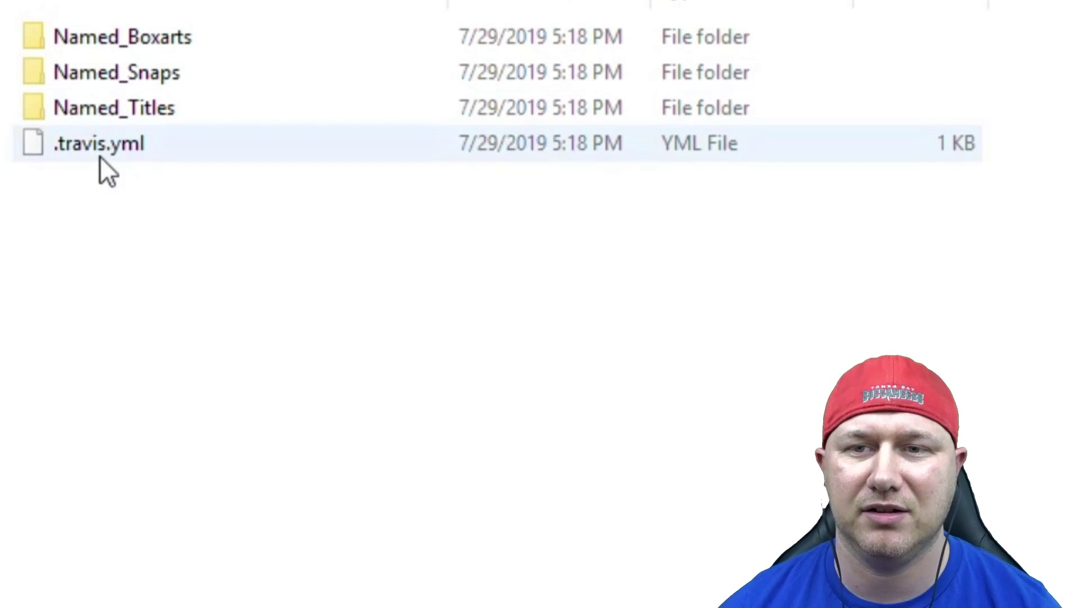
left_click_drag(200, 239, 84, 84)
key("Delete")
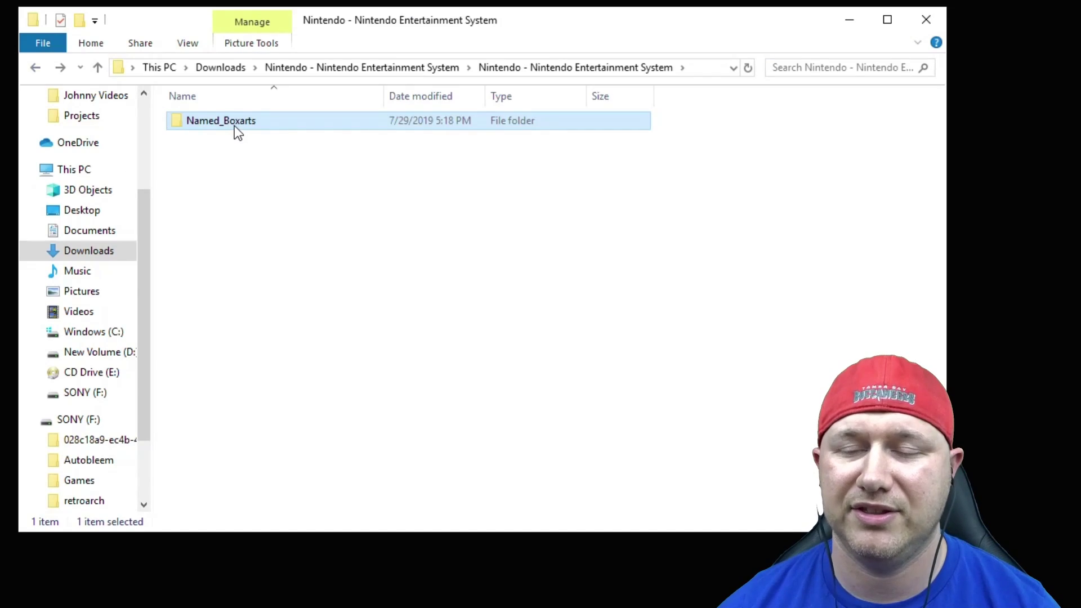
- Look through the NES cover images in the Named_Boxarts folder and return to its parent folder
double_click(121, 52)
scroll(403, 258, "down", 5)
scroll(529, 275, "down", 15)
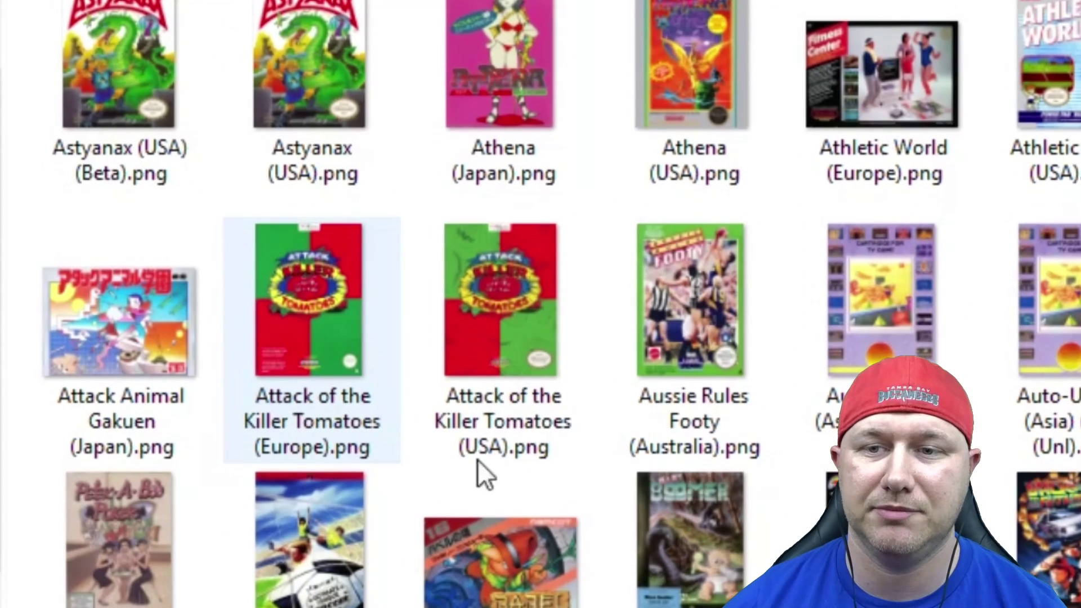
left_click(34, 67)
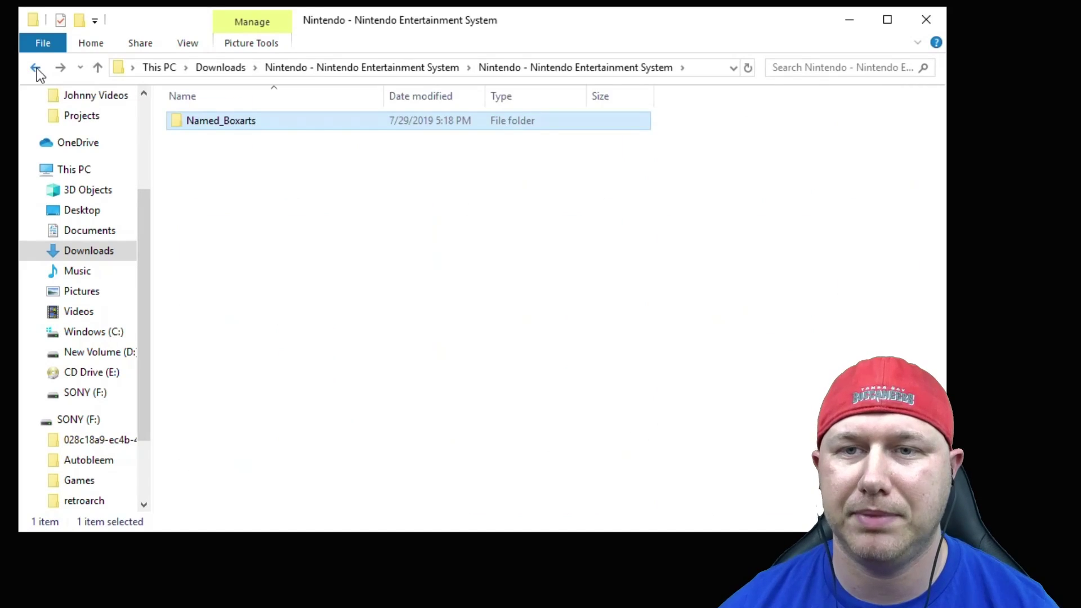
- Copy the inner Nintendo - Nintendo Entertainment System box art folder into retroarch\thumbnails on the SONY (F:) drive and check its images
left_click(35, 68)
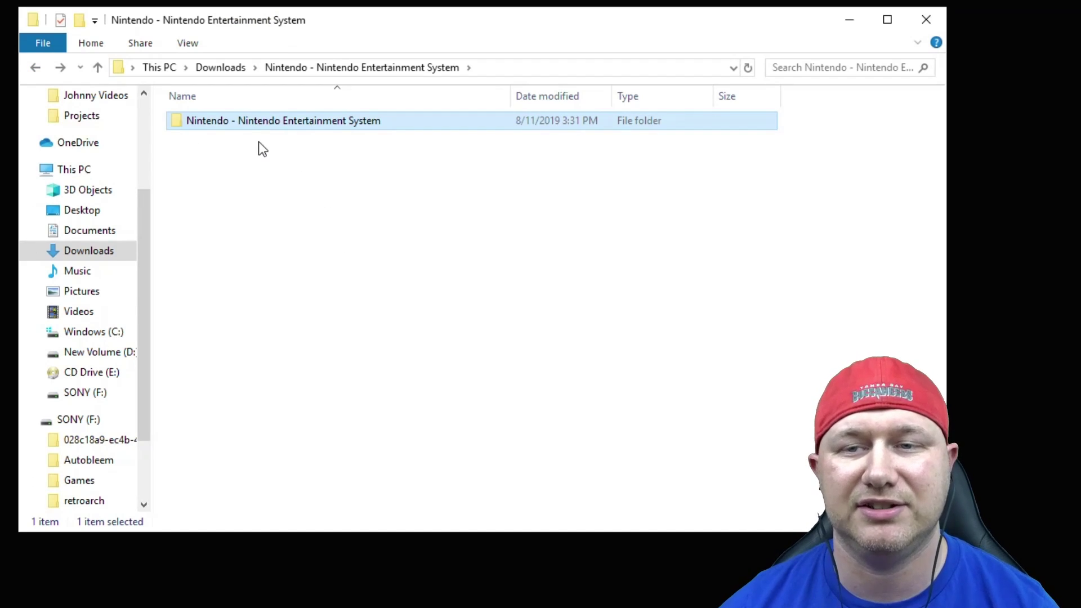
right_click(262, 120)
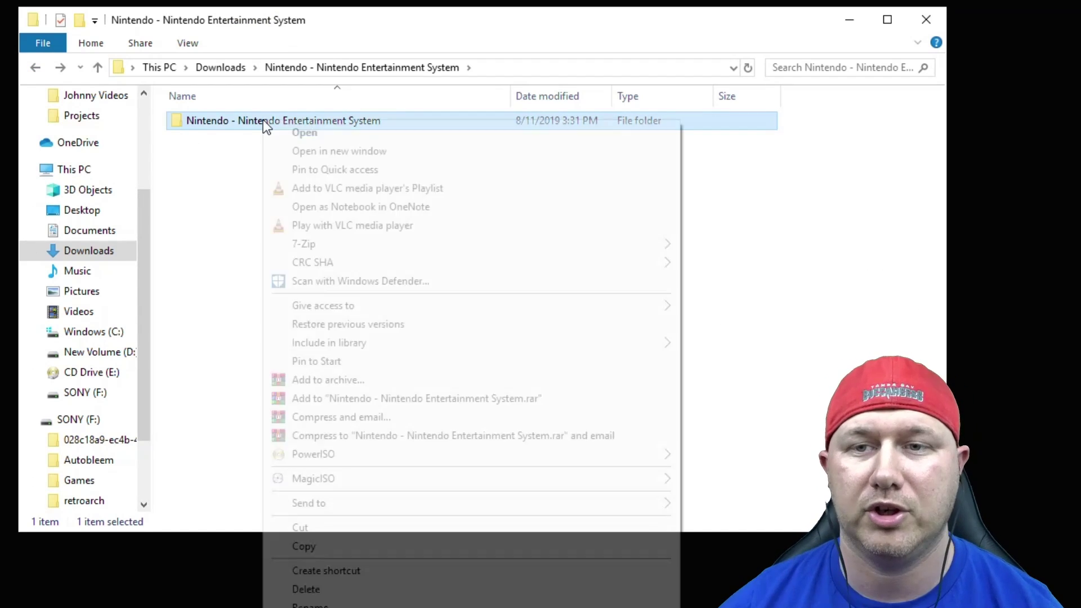
left_click(309, 542)
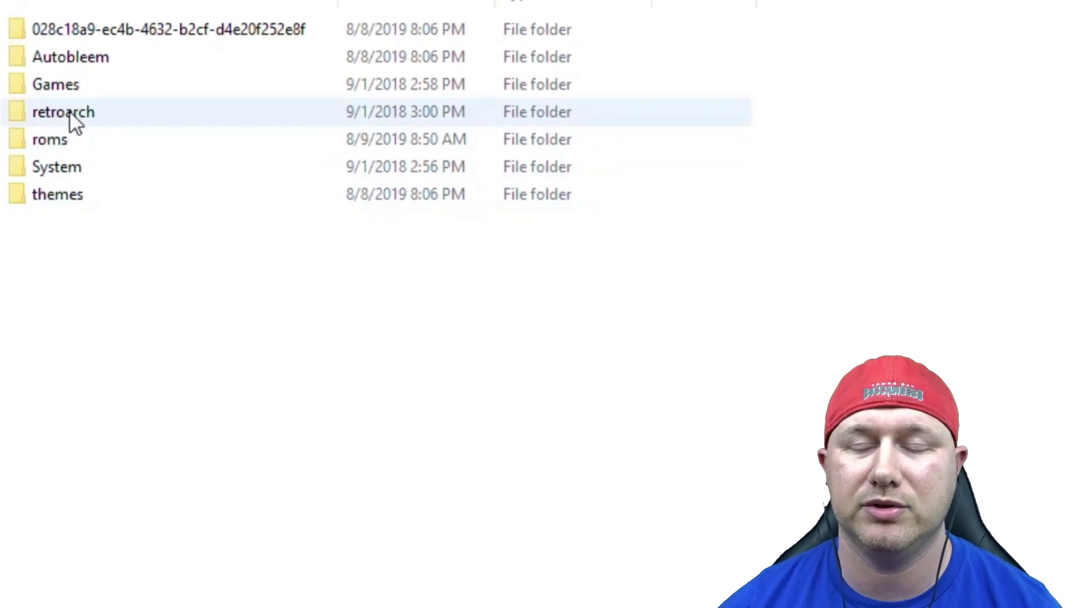
double_click(211, 173)
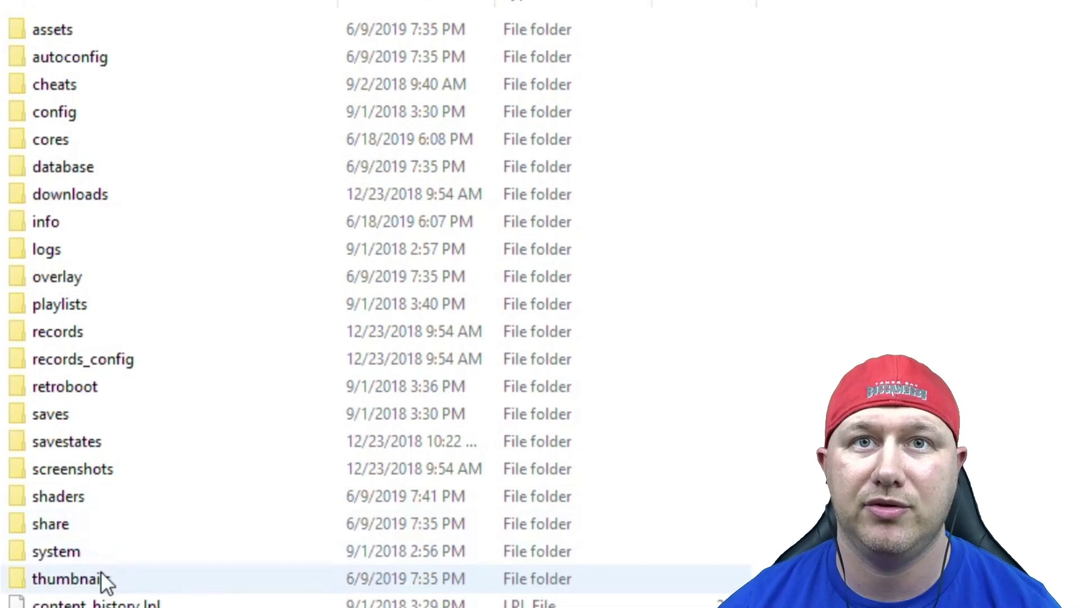
double_click(67, 579)
right_click(269, 181)
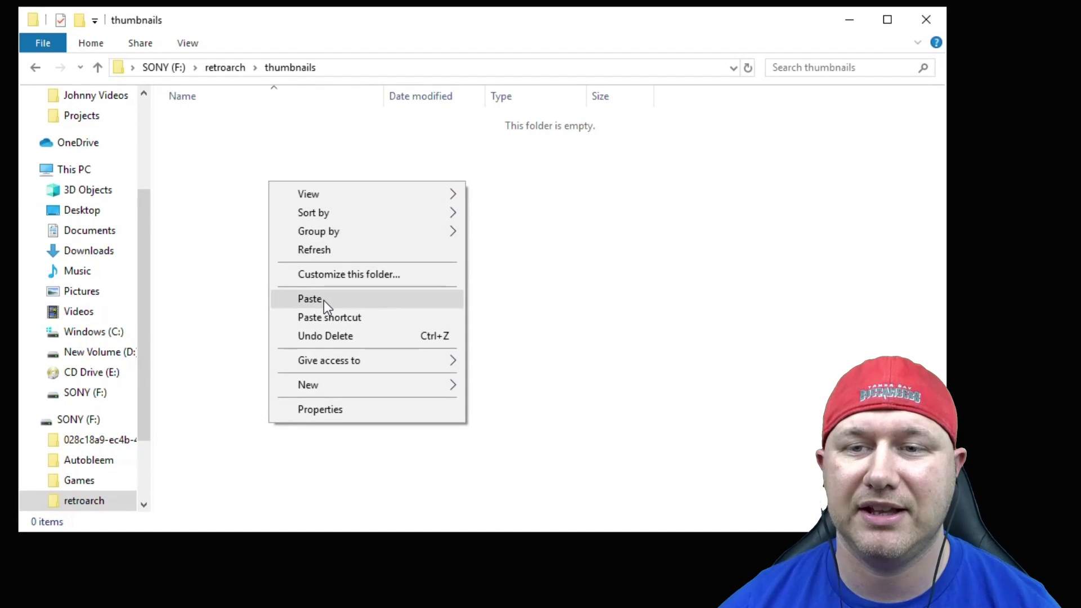
left_click(310, 298)
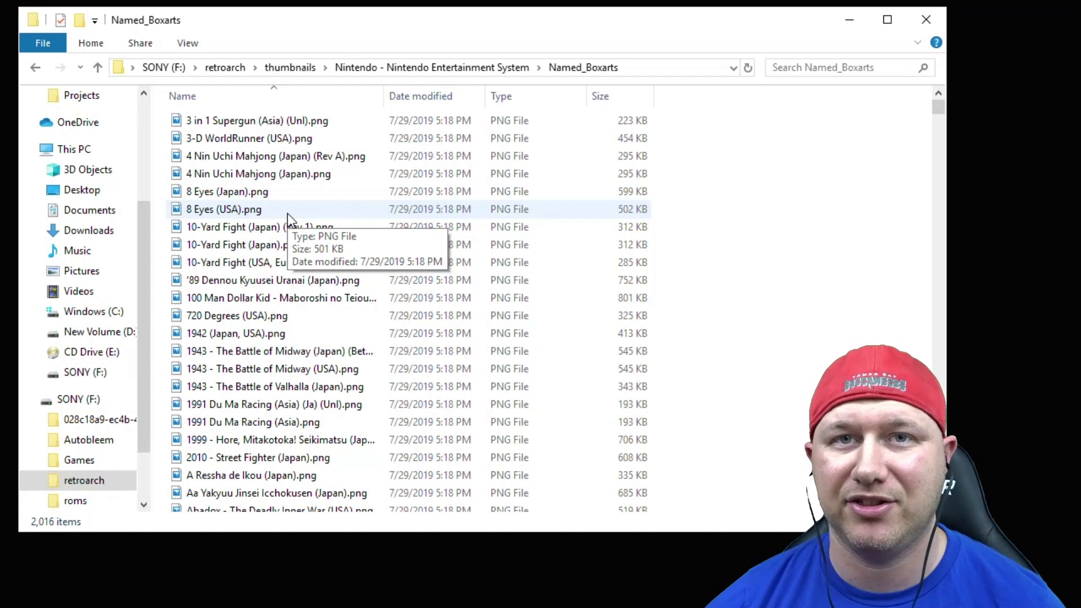
scroll(215, 350, "down", 20)
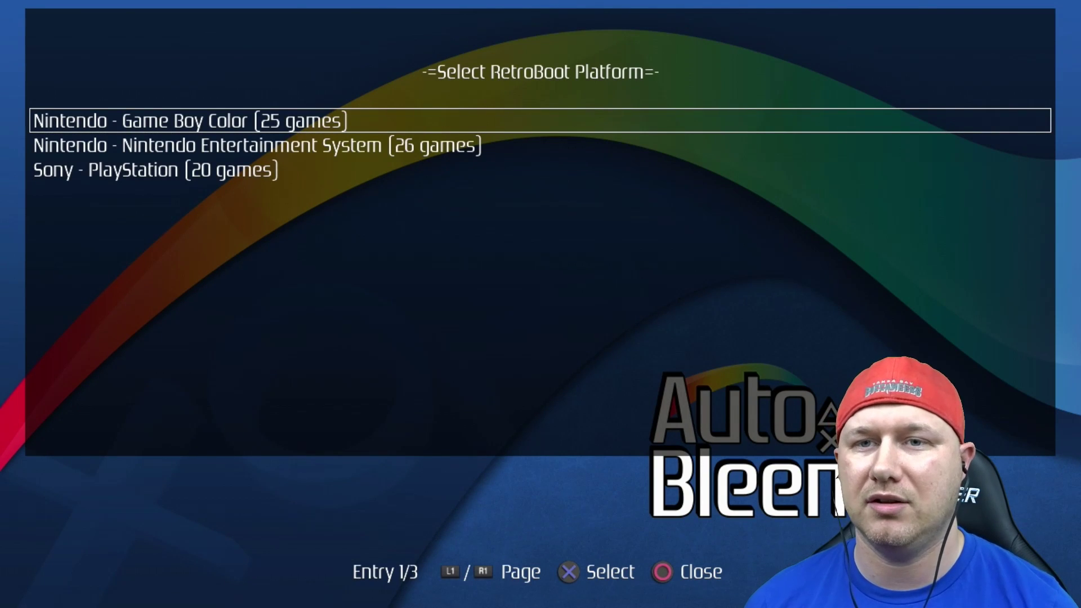
- In AutoBleem, show the Nintendo - Game Boy Color RetroBoot platform and browse its games' covers
key("Return")
key("Right")
key("Right")
key("Right")
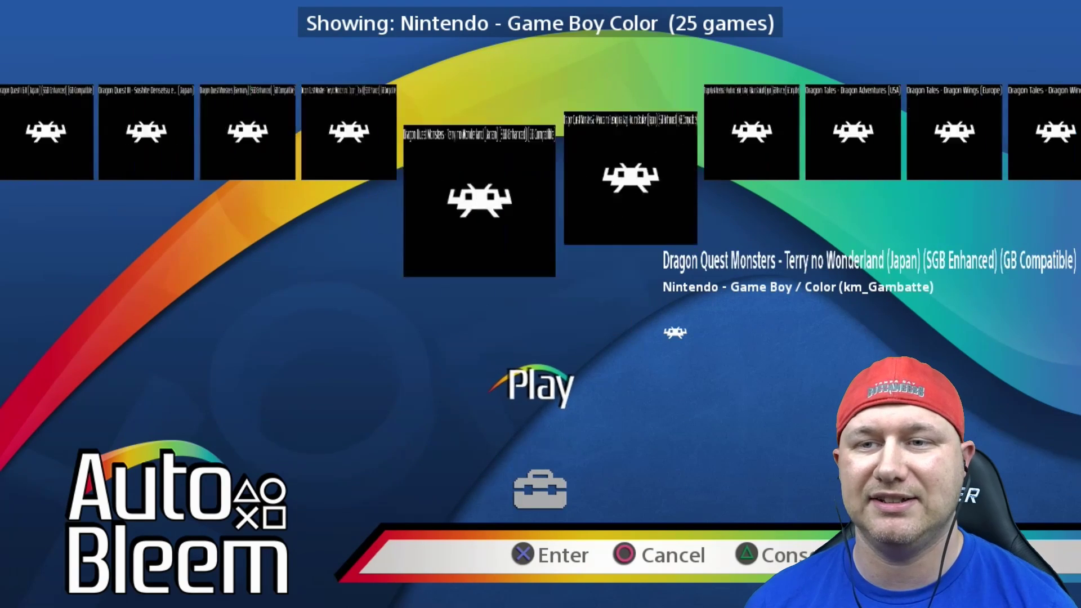
key("Left")
key("Left")
key("Left")
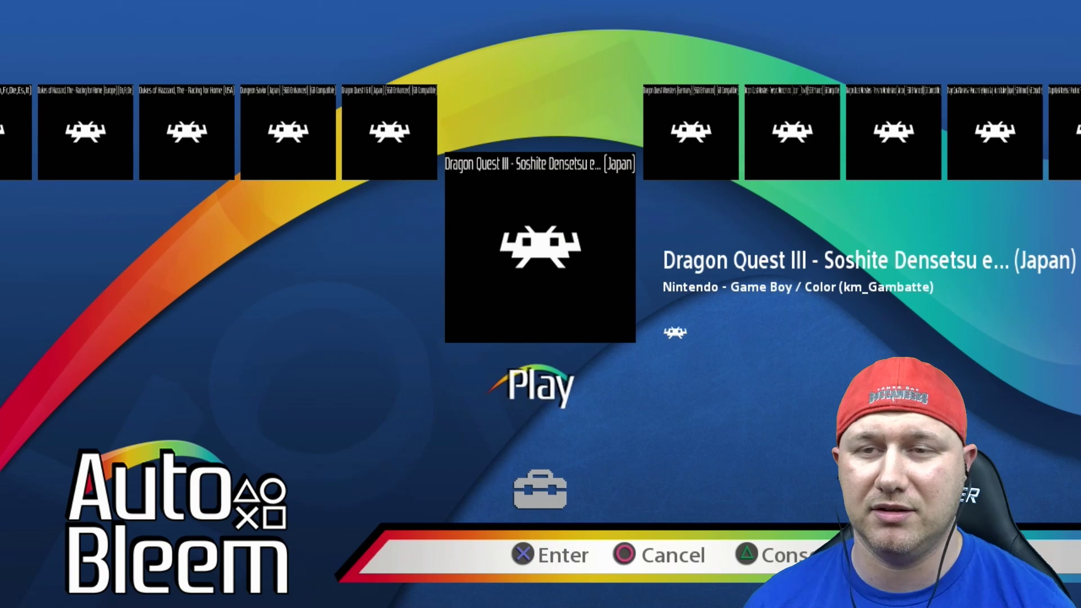
- Switch AutoBleem's RetroBoot platform to Nintendo - Nintendo Entertainment System
key("Tab")
key("Down")
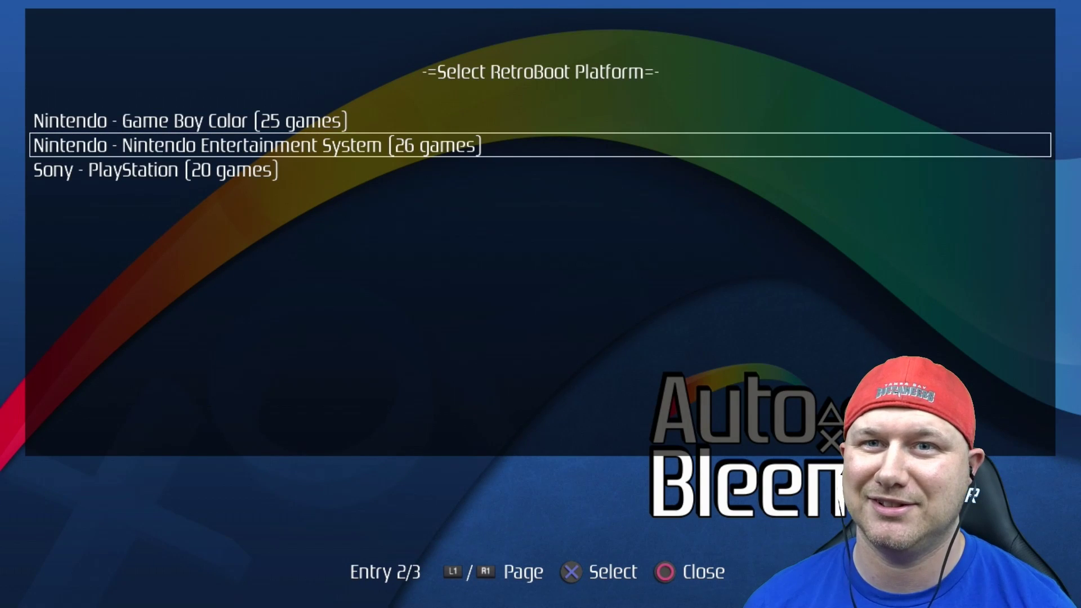
key("Return")
- Browse the NES games' box art past Batman Returns (USA) to BB Car (Unknown) (Unl), and go back to Battletoads (USA)
key("Right")
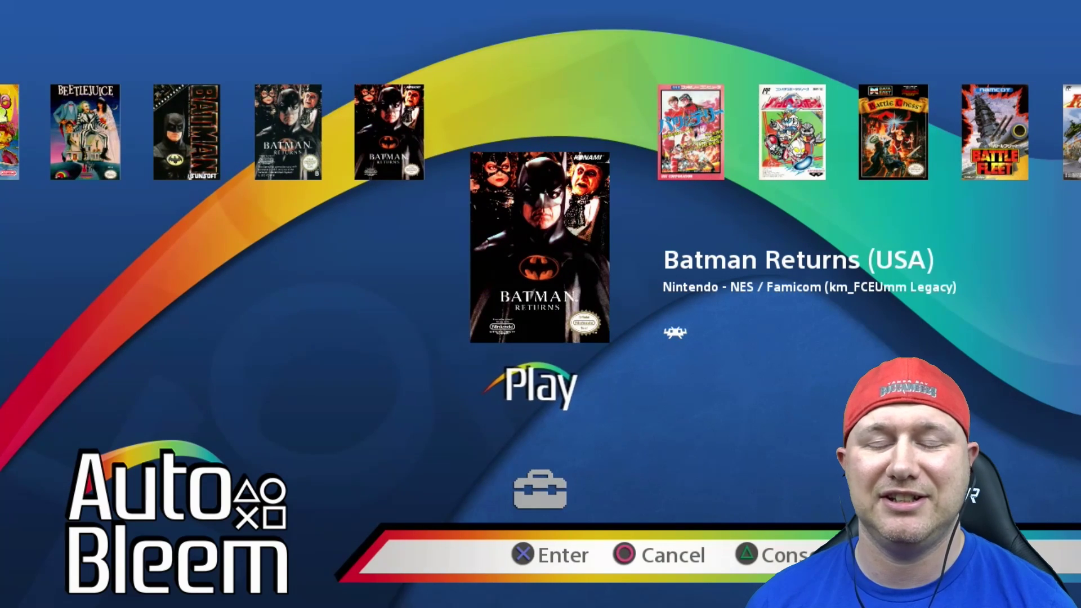
key("Right")
key("Page_Down")
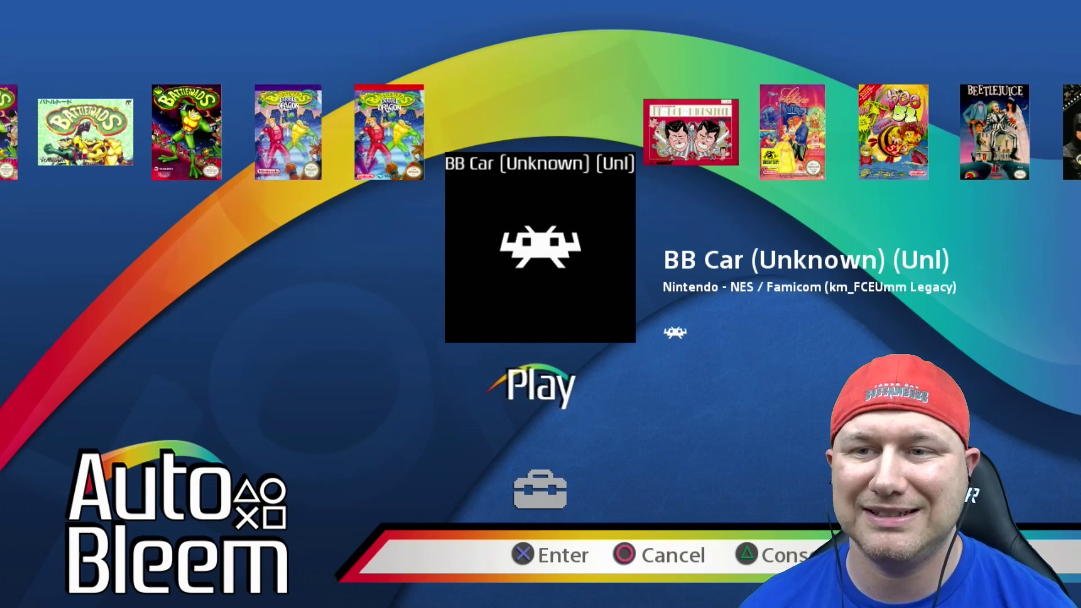
key("Left")
key("Right")
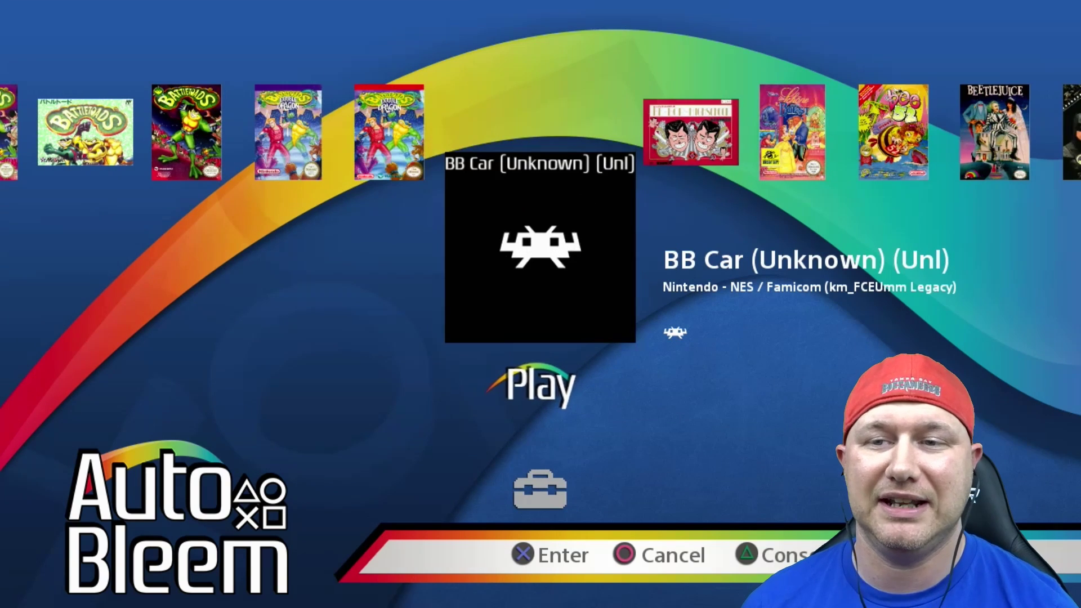
key("Left")
key("Left")
key("Left")
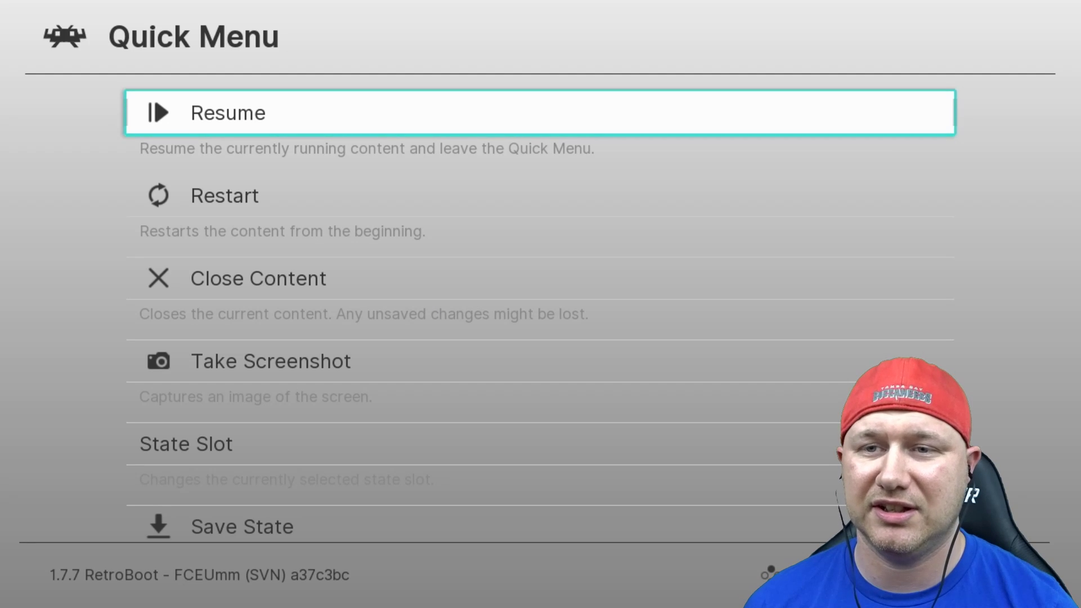
- Leave the running game's RetroArch Quick Menu and return to Battletoads (USA) in AutoBleem's NES game carousel
key("BackSpace")
key("Left")
key("Right")
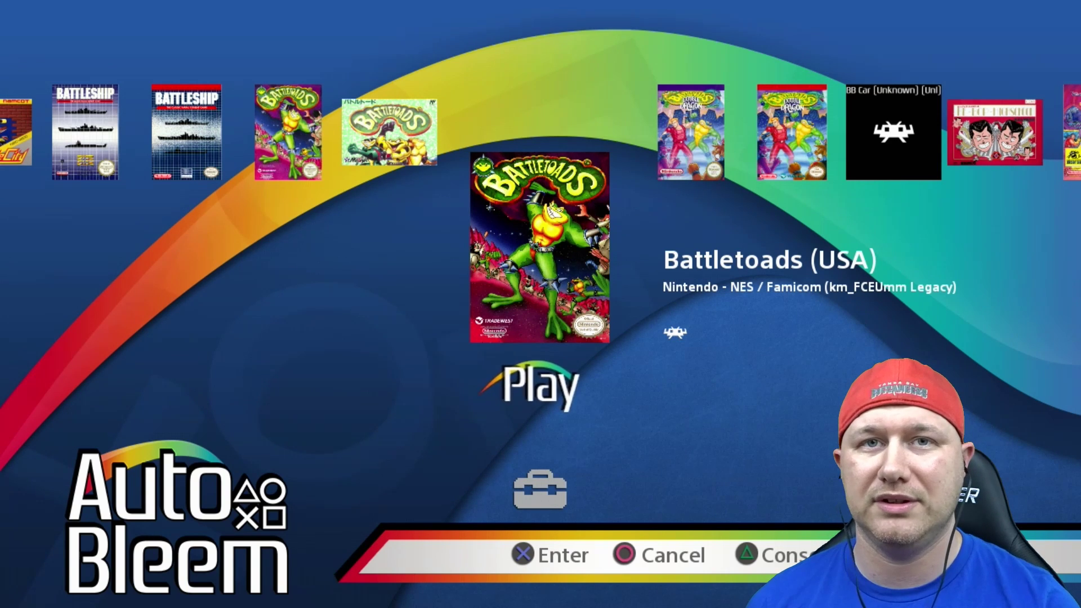
key("Down")
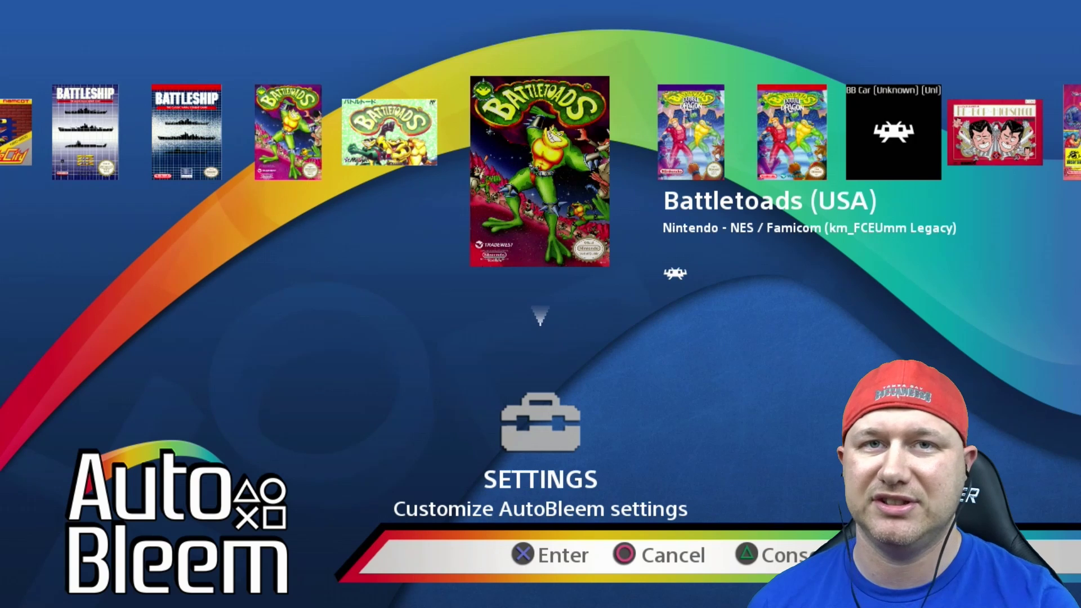
key("Up")
key("Down")
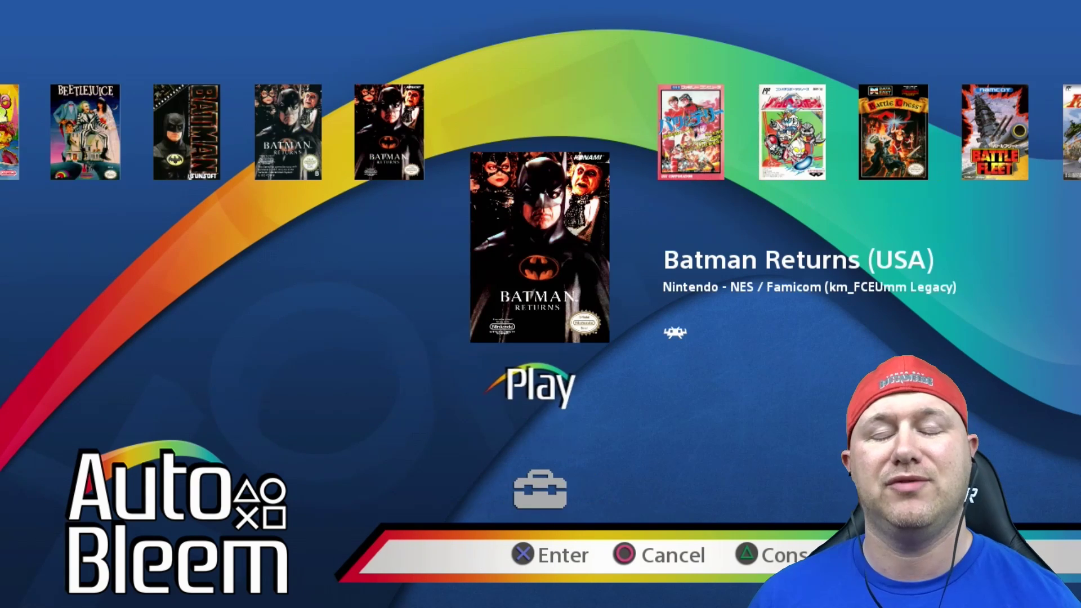